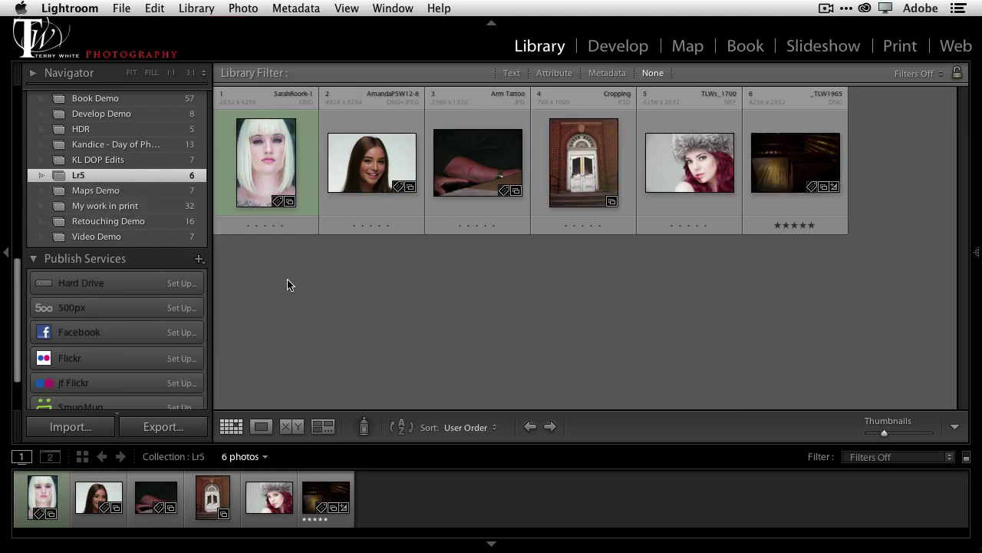
# Step: Open the portrait of the platinum-blonde woman in the Develop module
pyautogui.moveTo(283, 190)
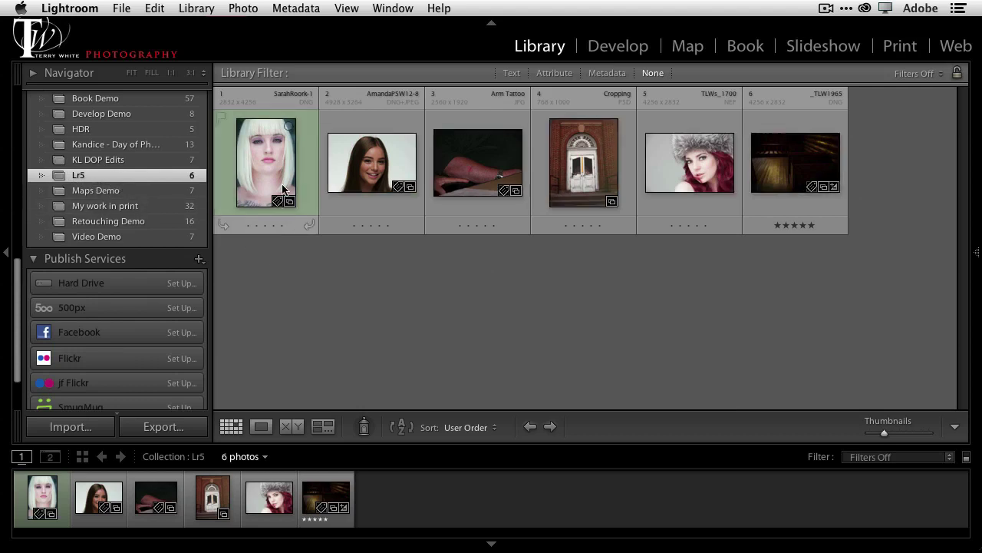
pyautogui.click(278, 169)
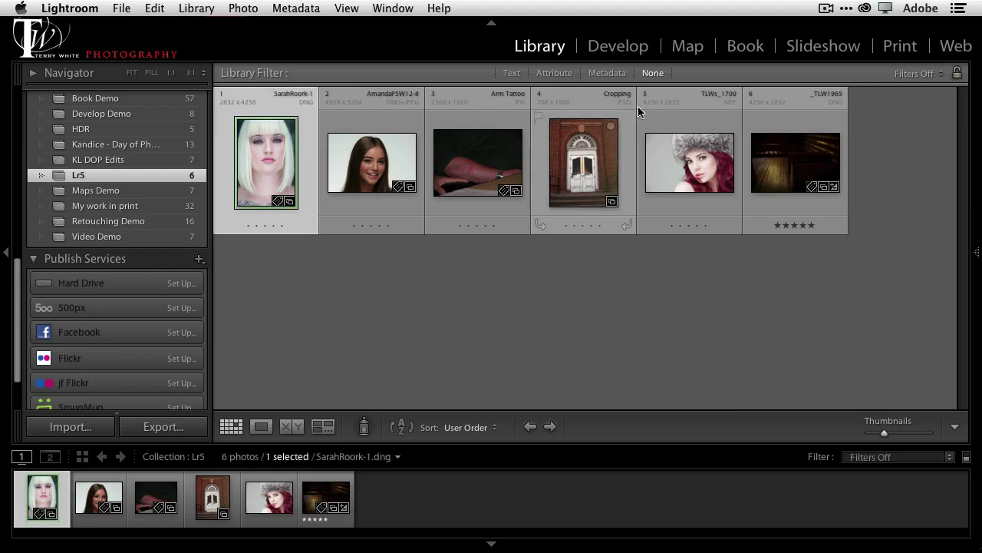
pyautogui.click(610, 54)
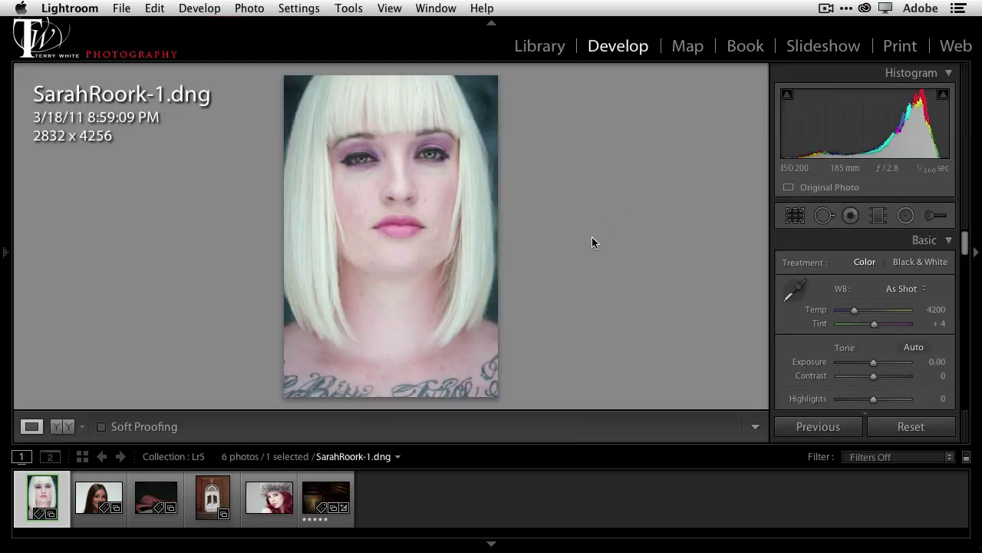
# Step: Neutralize the portrait's white balance from the grey background beside the hair and set Temp to 5636
pyautogui.click(795, 289)
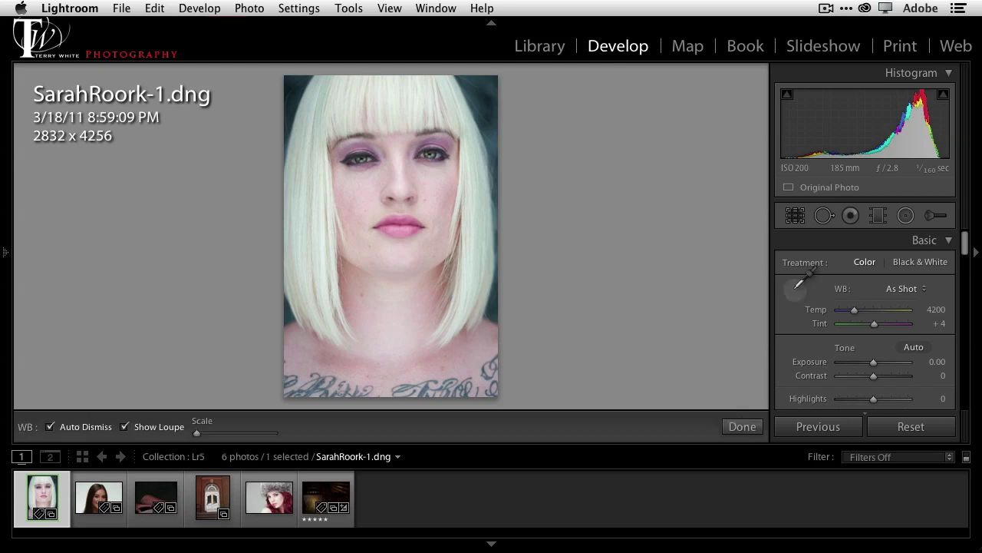
pyautogui.click(488, 81)
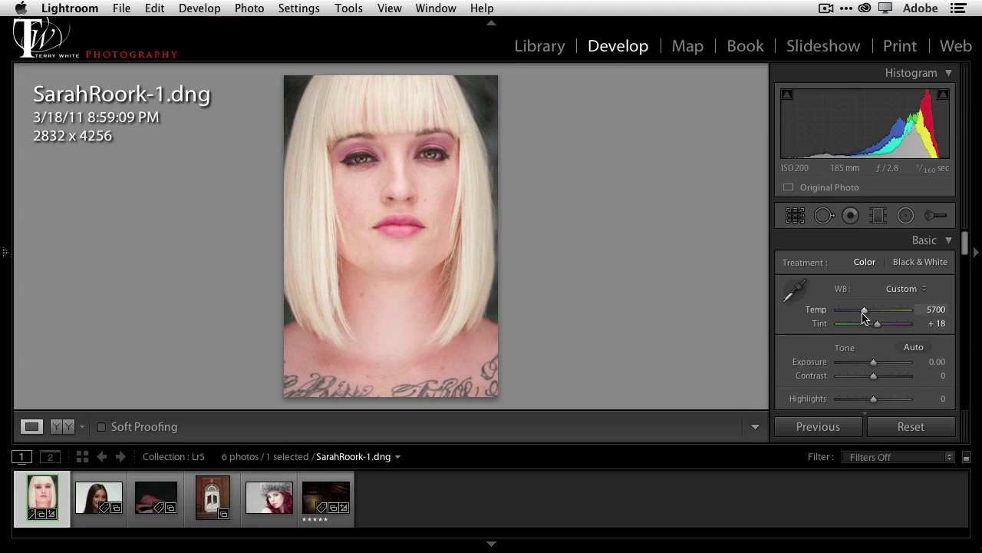
pyautogui.moveTo(864, 314); pyautogui.dragTo(863, 315)
# Step: Heal the red blemish on the cheek with a size 58 spot, sourcing from the clear skin between it and the hair
pyautogui.click(540, 218)
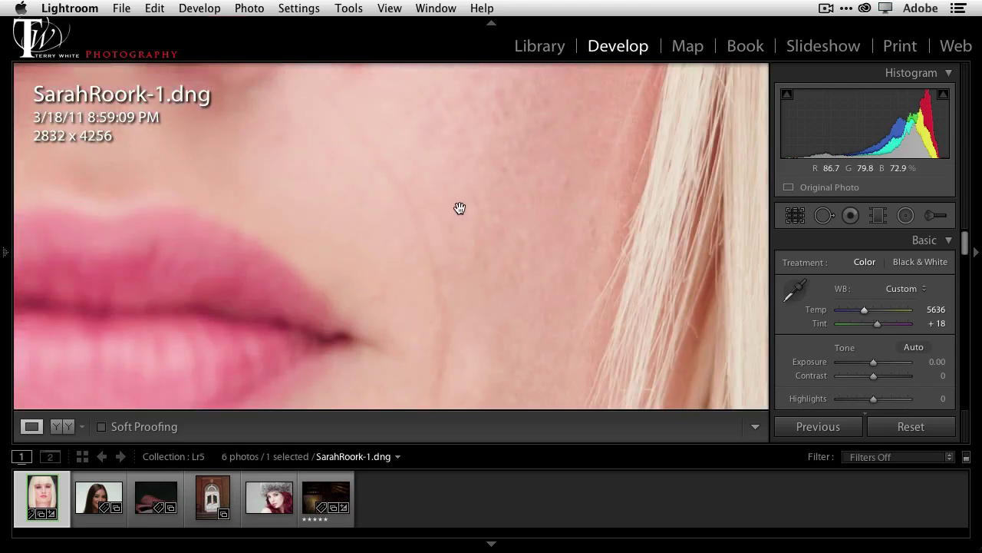
pyautogui.moveTo(437, 173); pyautogui.dragTo(497, 303)
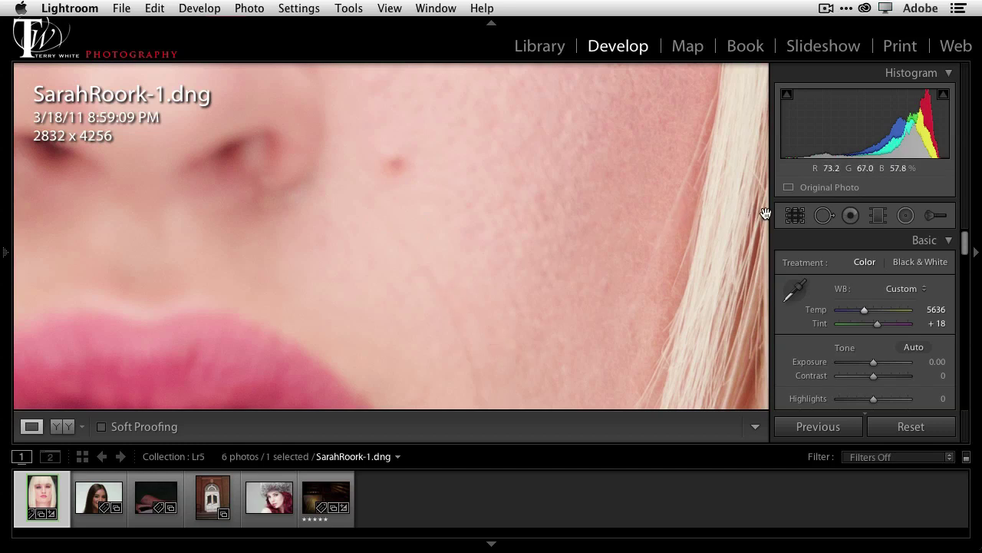
pyautogui.click(823, 216)
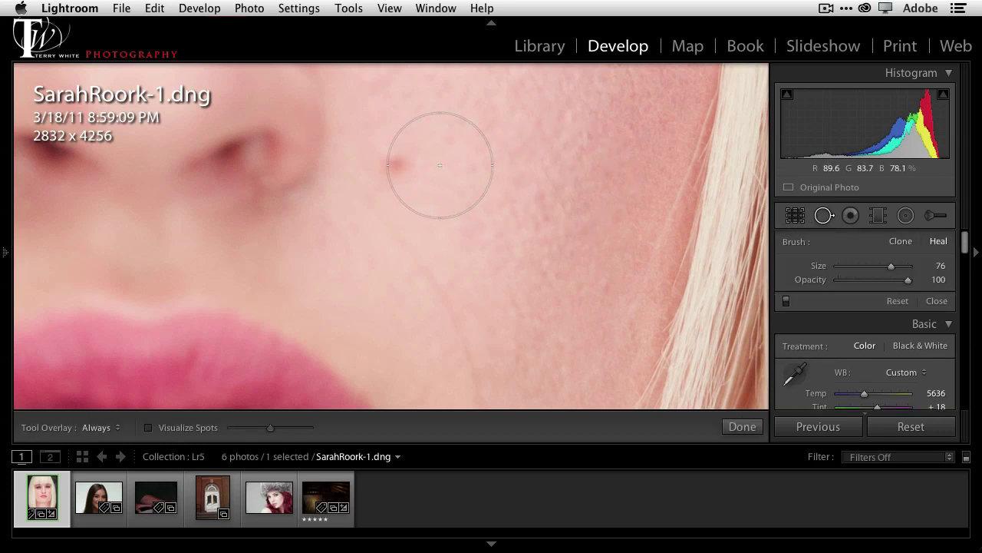
pyautogui.scroll(-5, 439, 165)
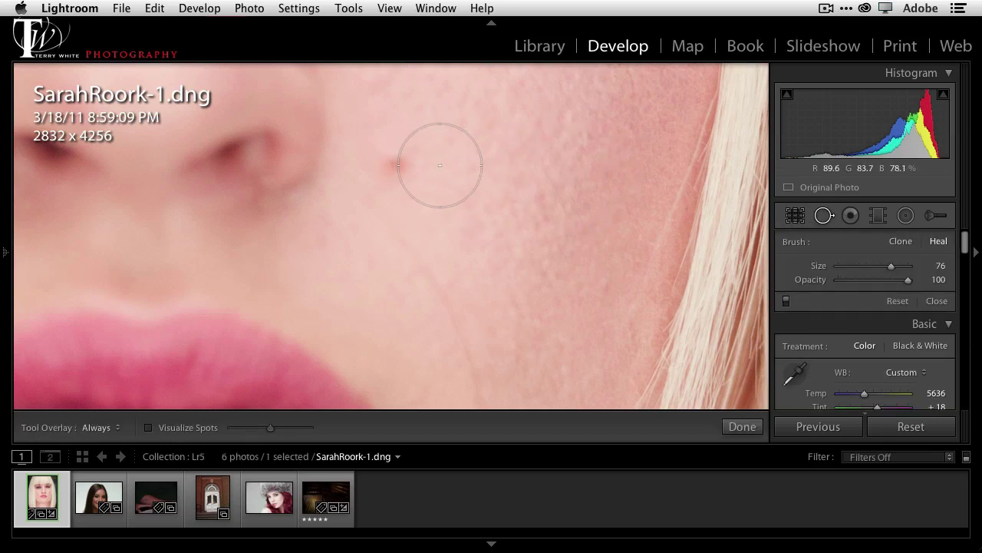
pyautogui.scroll(-10, 440, 165)
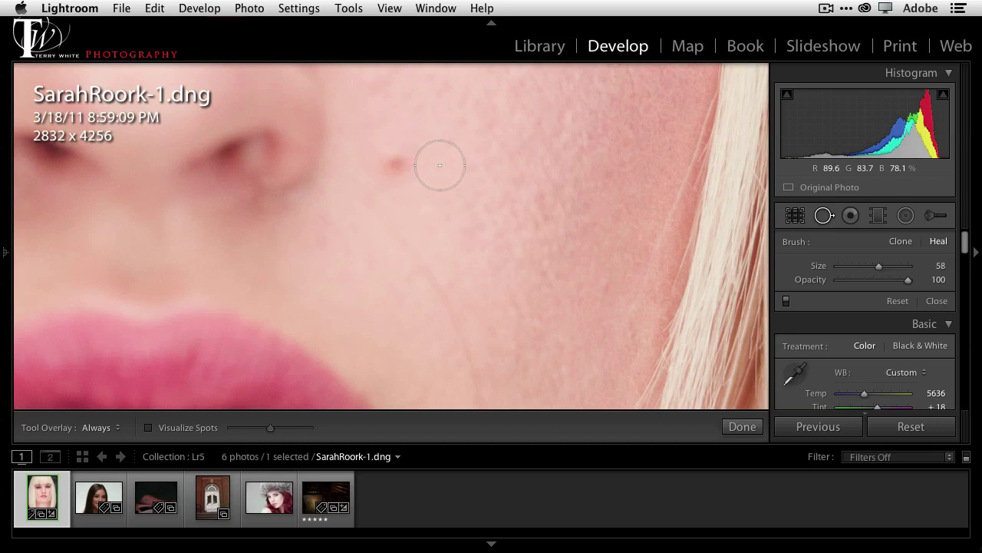
pyautogui.click(393, 163)
pyautogui.moveTo(440, 92)
pyautogui.mouseDown()
pyautogui.moveTo(466, 183)
pyautogui.moveTo(436, 201)
pyautogui.moveTo(465, 200)
pyautogui.moveTo(465, 176)
pyautogui.mouseUp()
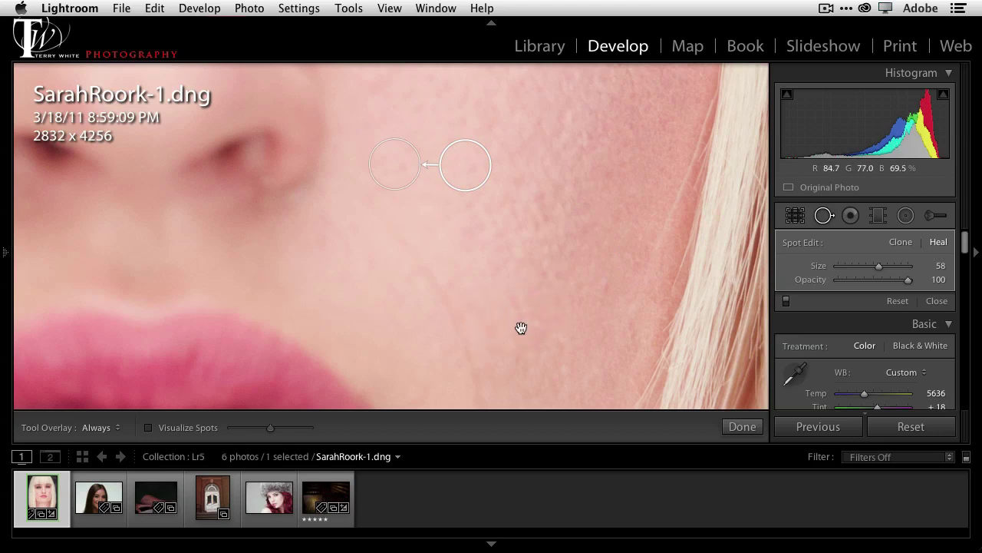
# Step: Heal the long crease beside the mouth with a size 16 stroke and shift its source slightly farther out on the cheek
pyautogui.moveTo(521, 328); pyautogui.dragTo(439, 186)
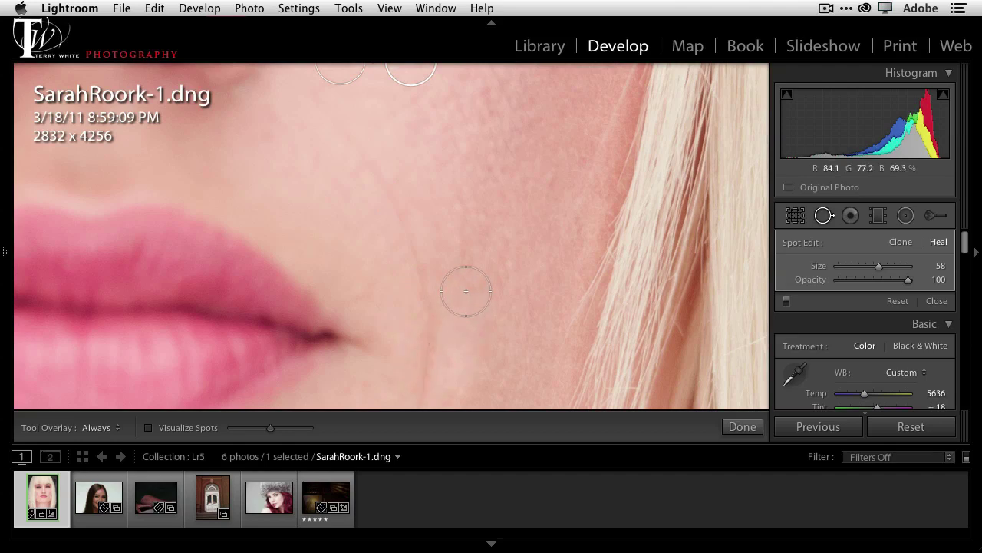
pyautogui.moveTo(466, 291); pyautogui.dragTo(466, 290)
pyautogui.moveTo(301, 85)
pyautogui.mouseDown()
pyautogui.moveTo(383, 184)
pyautogui.moveTo(407, 234)
pyautogui.moveTo(425, 307)
pyautogui.moveTo(417, 405)
pyautogui.mouseUp()
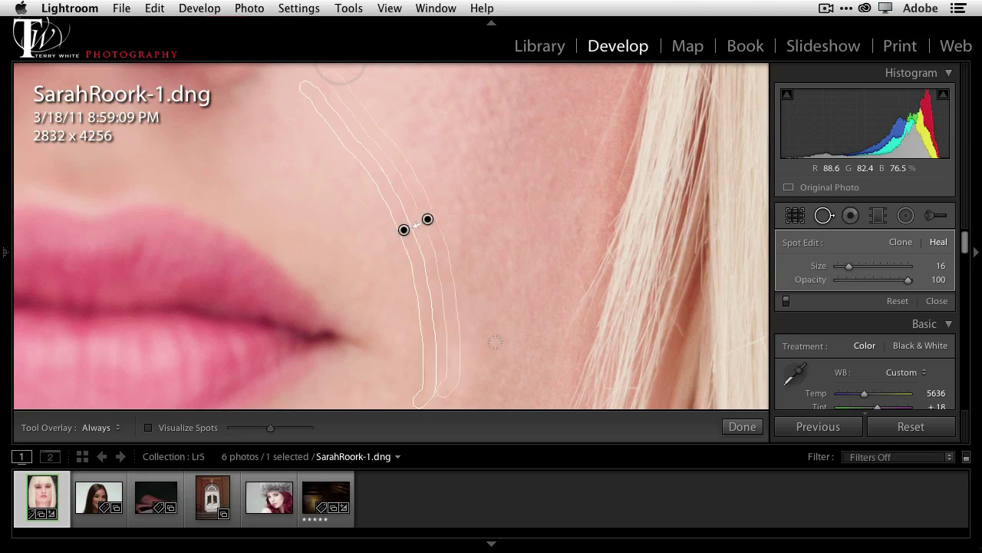
pyautogui.moveTo(442, 267)
pyautogui.mouseDown()
pyautogui.moveTo(483, 295)
pyautogui.moveTo(465, 299)
pyautogui.moveTo(453, 279)
pyautogui.mouseUp()
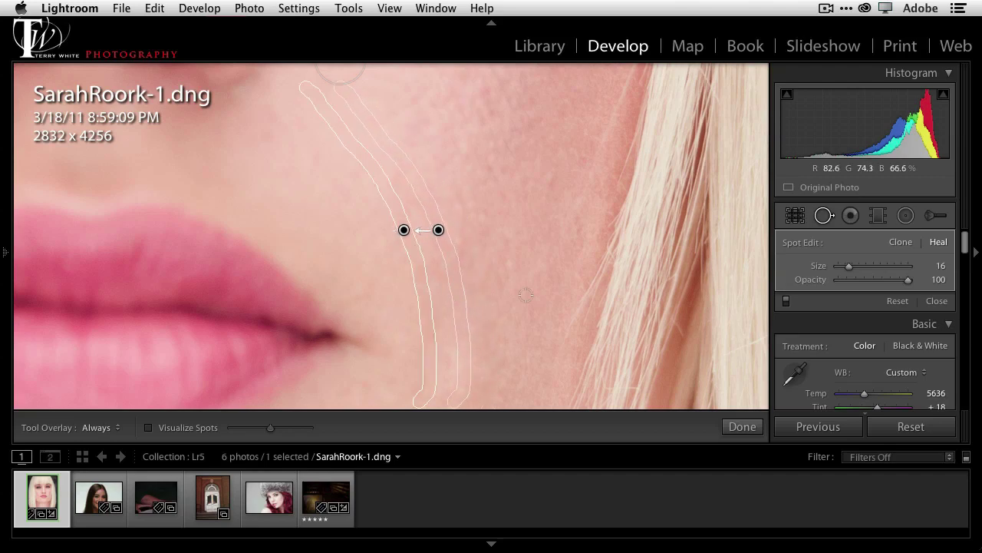
pyautogui.click(832, 220)
pyautogui.click(551, 248)
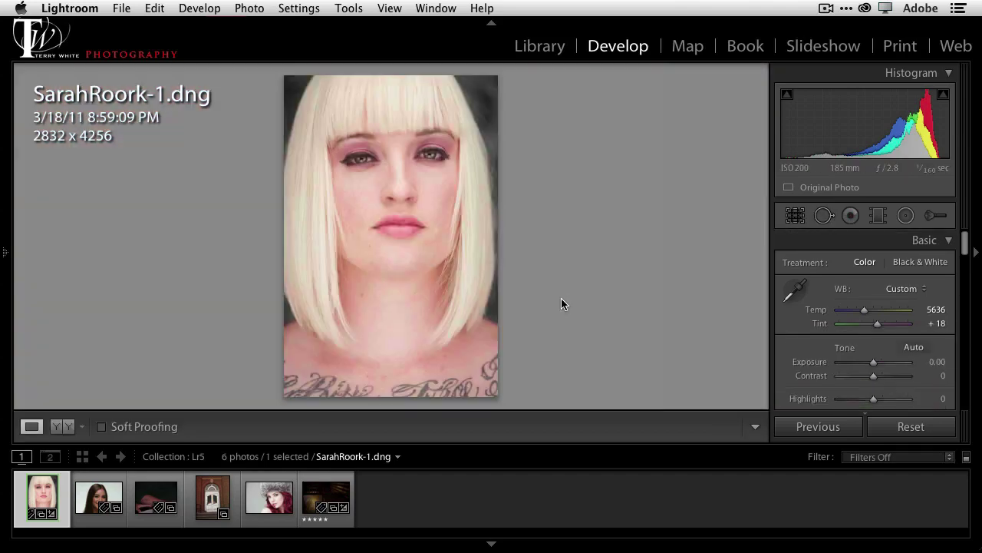
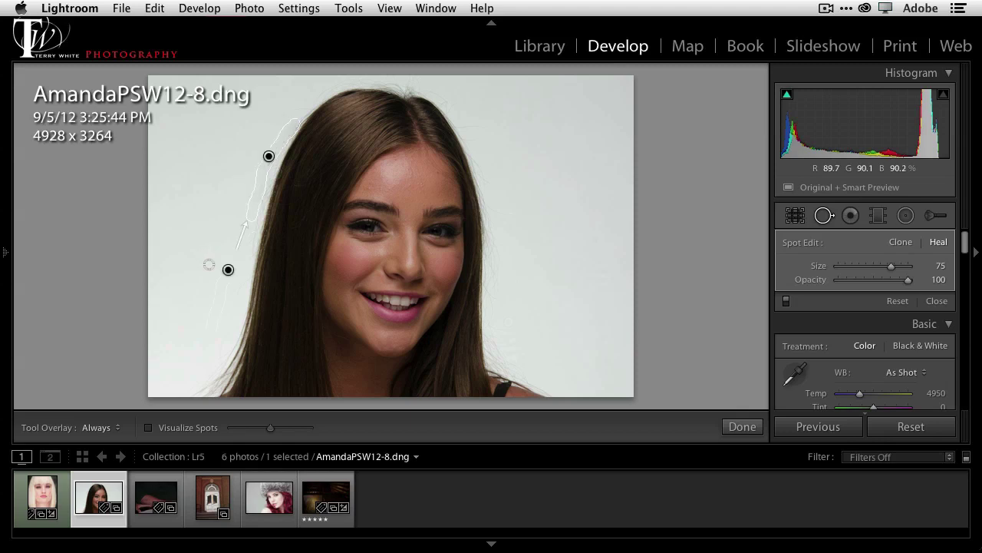
# Step: In the brunette portrait, move the healing stroke's source to the clear background just above and outside the hair edge
pyautogui.moveTo(226, 270)
pyautogui.mouseDown()
pyautogui.moveTo(215, 189)
pyautogui.moveTo(255, 143)
pyautogui.mouseUp()
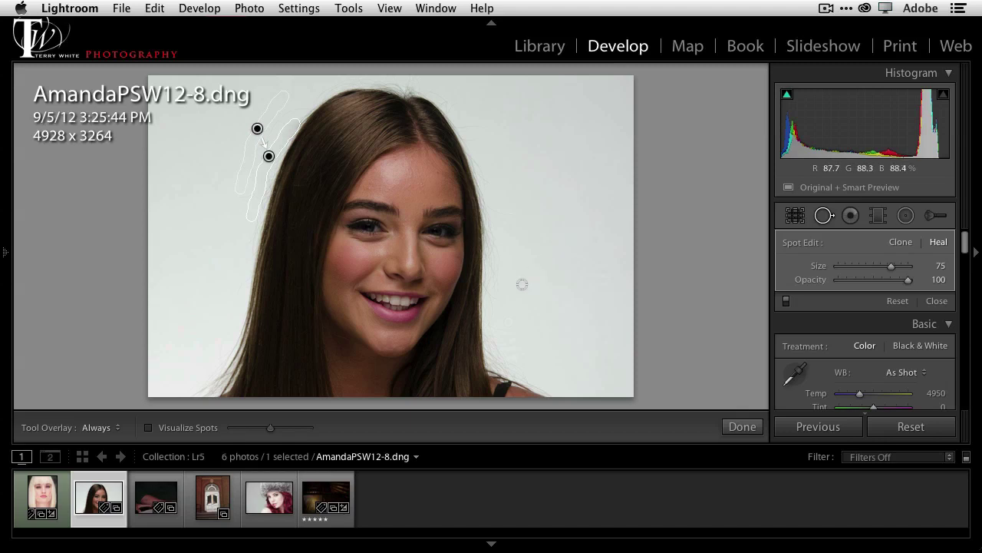
# Step: Remove the forearm tattoo in Arm Tattoo.jpg with a size 75 Heal stroke, compare with the overlay hidden, and leave the tool
pyautogui.click(156, 497)
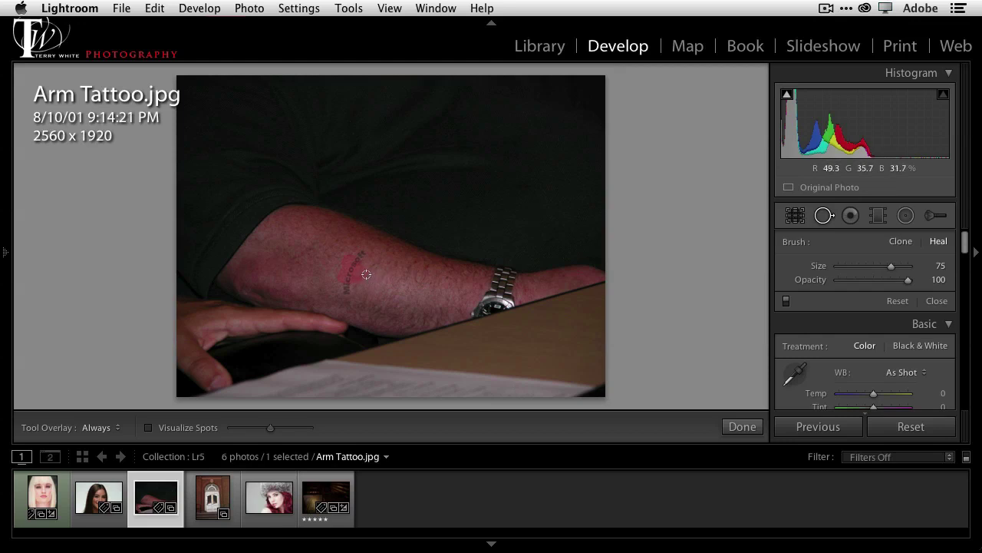
pyautogui.moveTo(362, 253)
pyautogui.mouseDown()
pyautogui.moveTo(344, 261)
pyautogui.moveTo(368, 275)
pyautogui.moveTo(346, 280)
pyautogui.moveTo(343, 264)
pyautogui.moveTo(340, 291)
pyautogui.moveTo(332, 276)
pyautogui.moveTo(397, 283)
pyautogui.mouseUp()
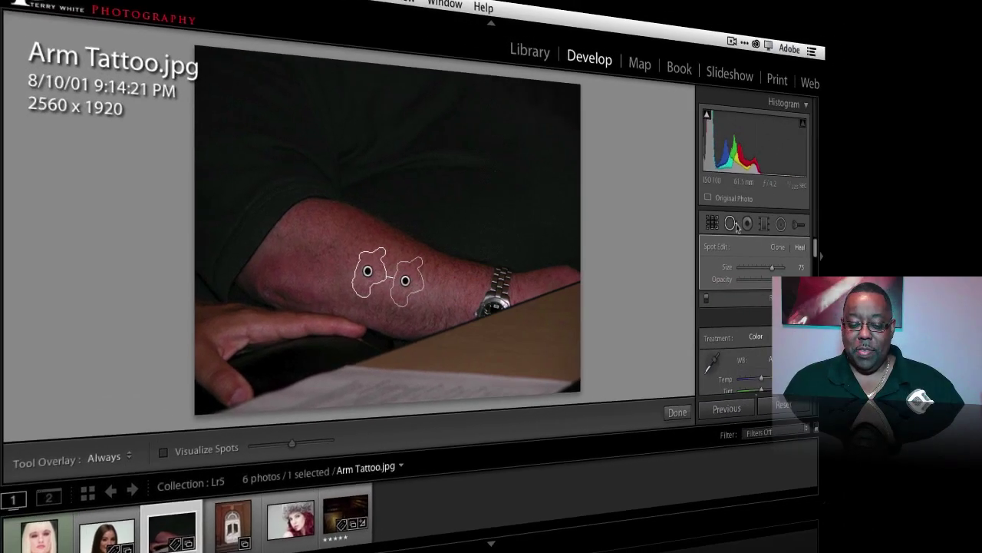
pyautogui.click(733, 223)
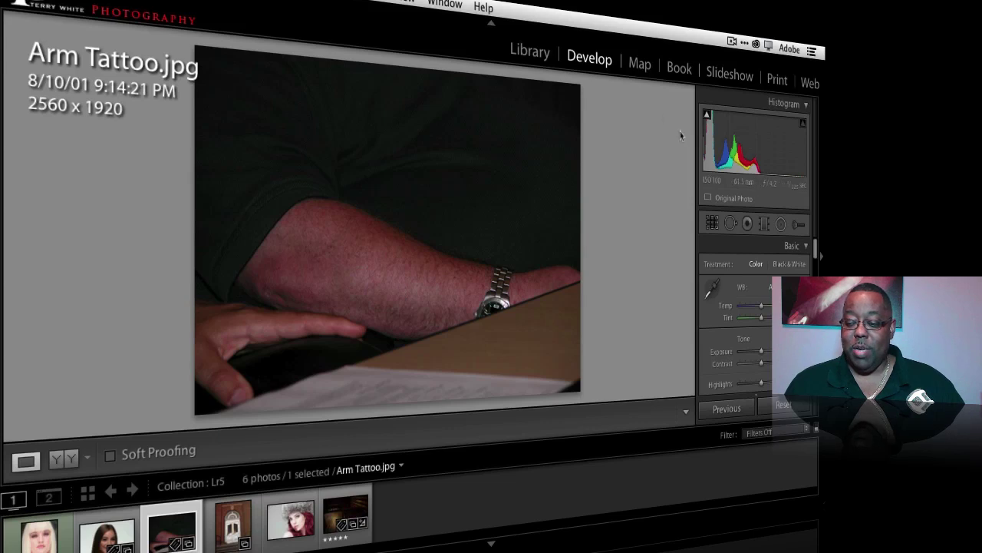
pyautogui.click(731, 224)
pyautogui.moveTo(367, 307); pyautogui.dragTo(367, 274)
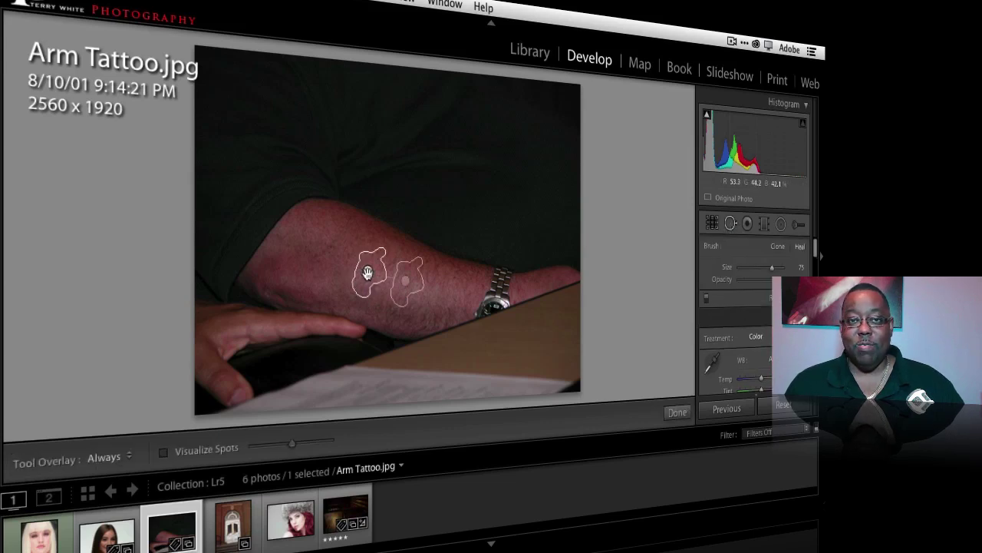
pyautogui.click(731, 224)
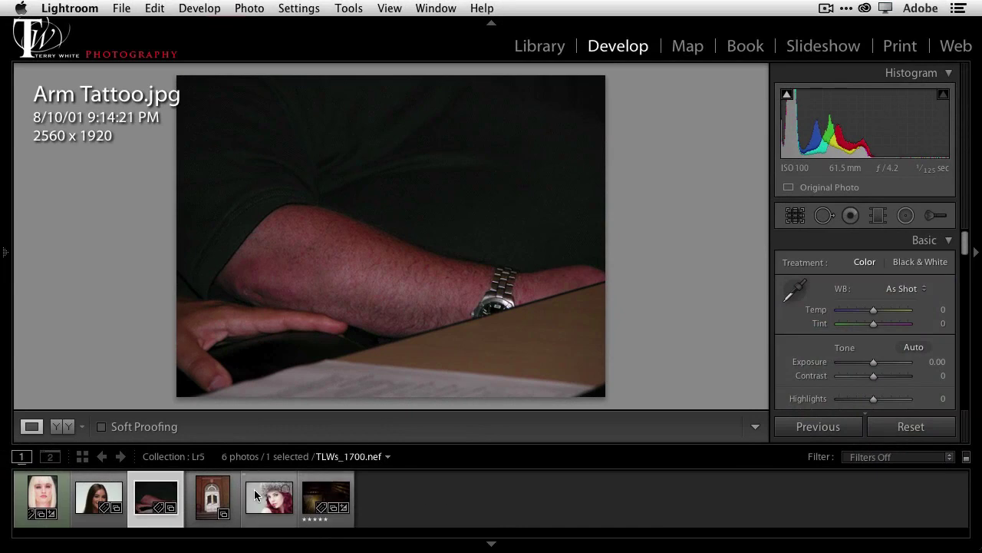
# Step: Apply the Auto Upright correction to Cropping.psd, keeping profile corrections enabled
pyautogui.click(218, 496)
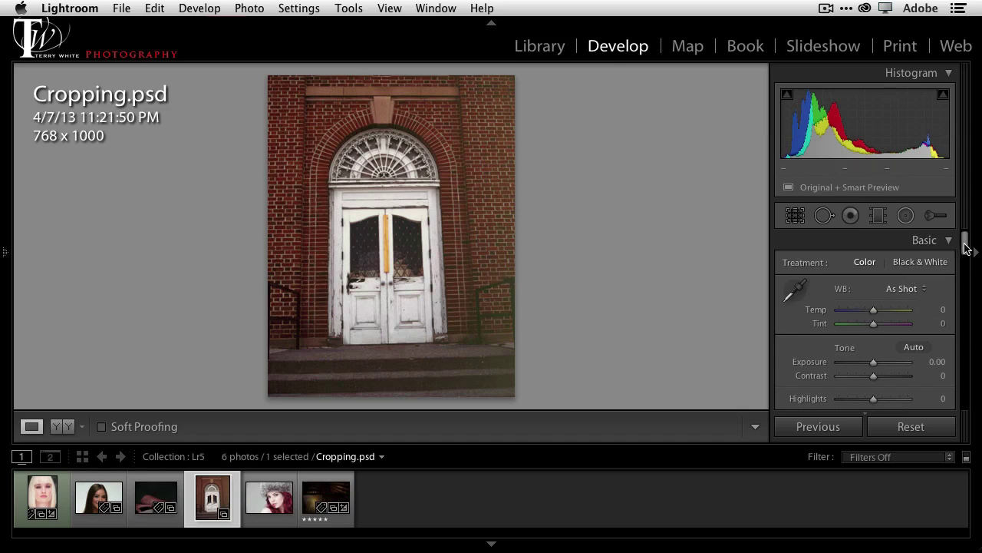
pyautogui.moveTo(965, 245); pyautogui.dragTo(971, 366)
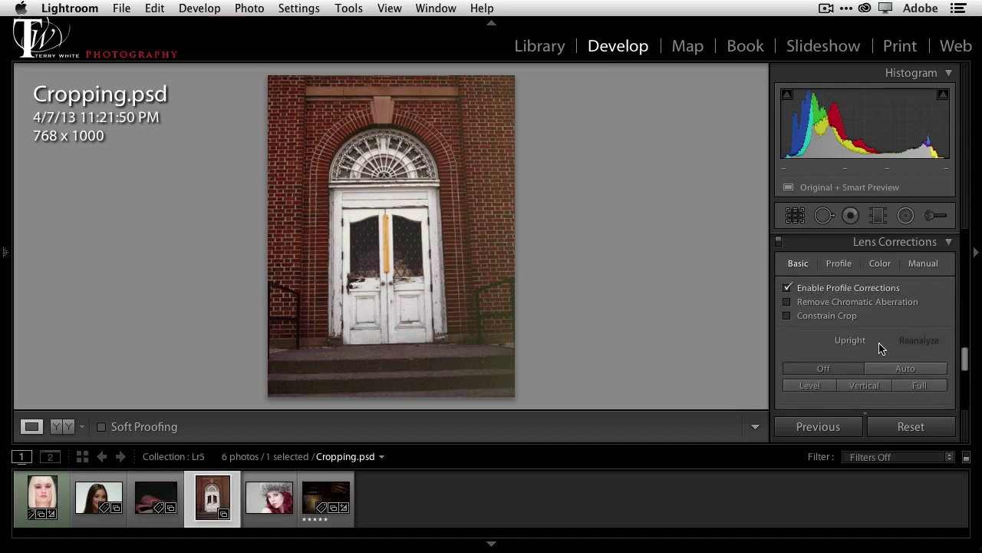
pyautogui.click(787, 290)
pyautogui.click(788, 289)
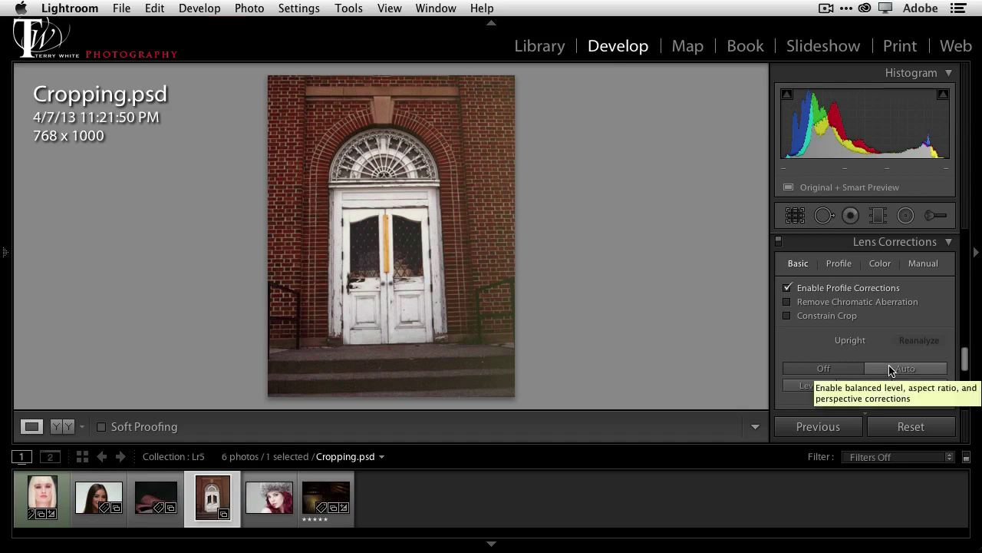
pyautogui.click(890, 370)
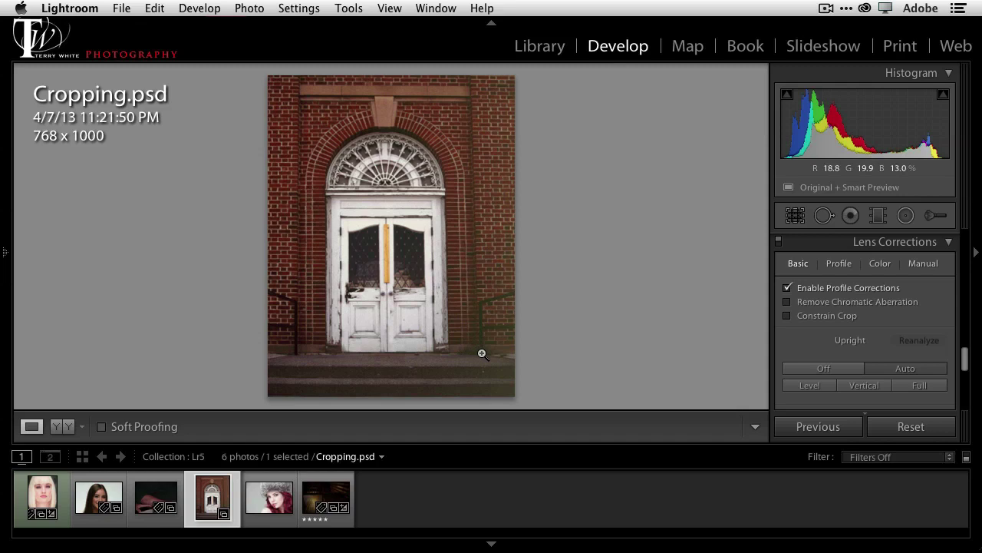
# Step: Place an oval radial filter centred on the woman's face in TLWs_1700.nef and set its Exposure to −1.15
pyautogui.click(268, 502)
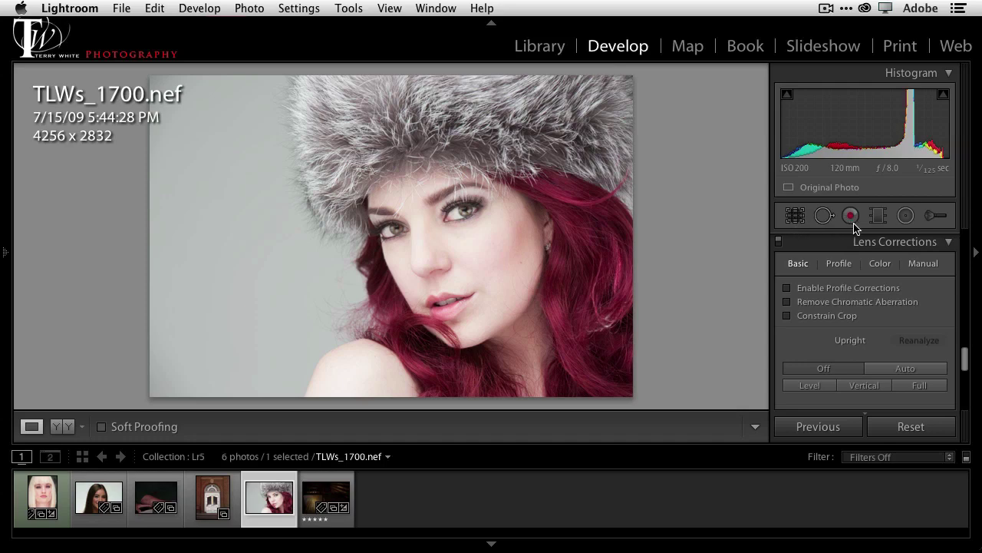
pyautogui.click(906, 217)
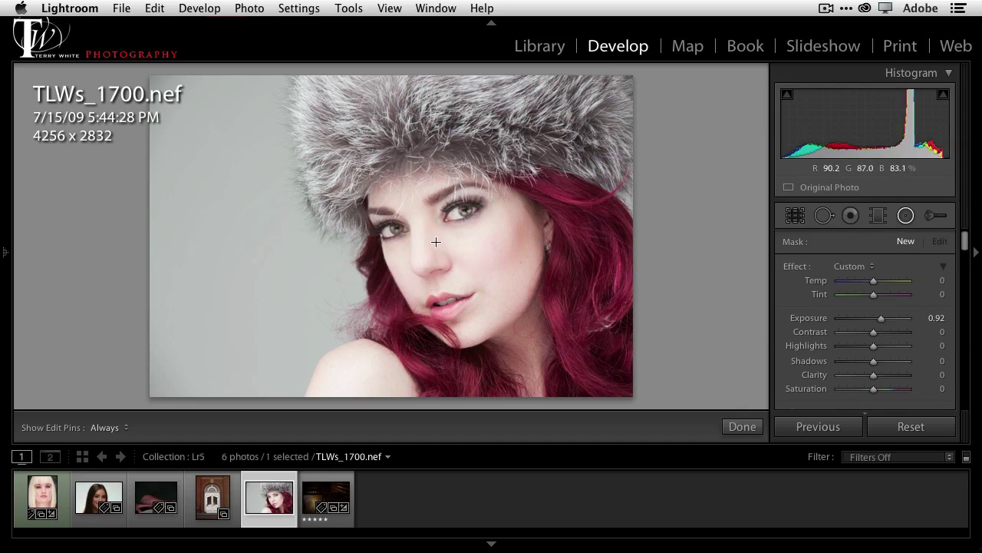
pyautogui.moveTo(435, 243); pyautogui.dragTo(534, 124)
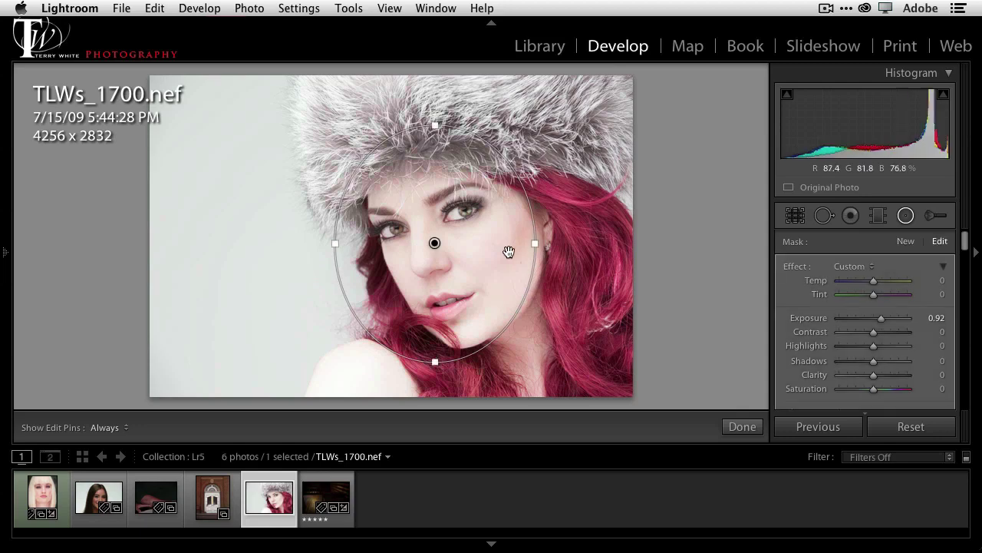
pyautogui.moveTo(497, 274); pyautogui.dragTo(515, 274)
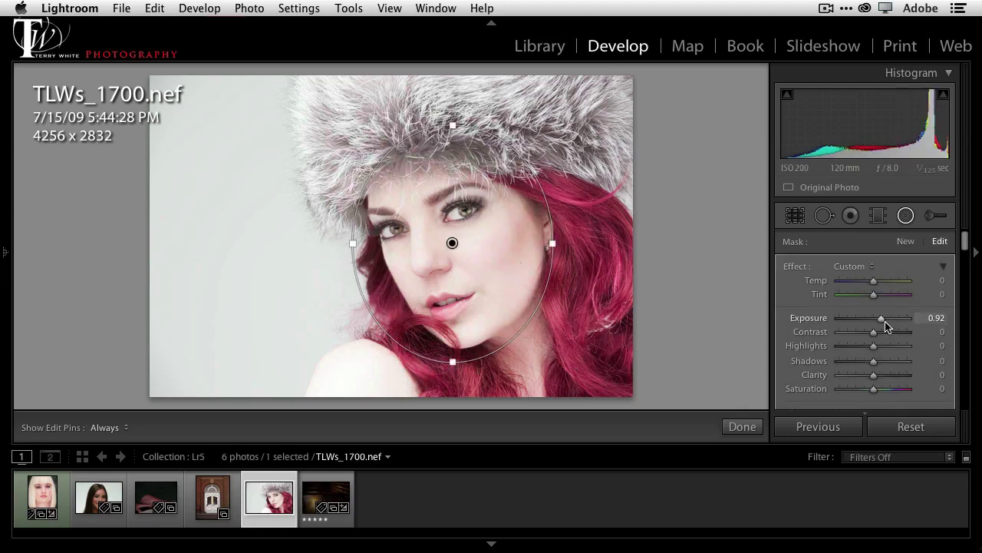
pyautogui.moveTo(882, 323)
pyautogui.mouseDown()
pyautogui.moveTo(860, 320)
pyautogui.moveTo(894, 320)
pyautogui.moveTo(854, 327)
pyautogui.moveTo(864, 326)
pyautogui.mouseUp()
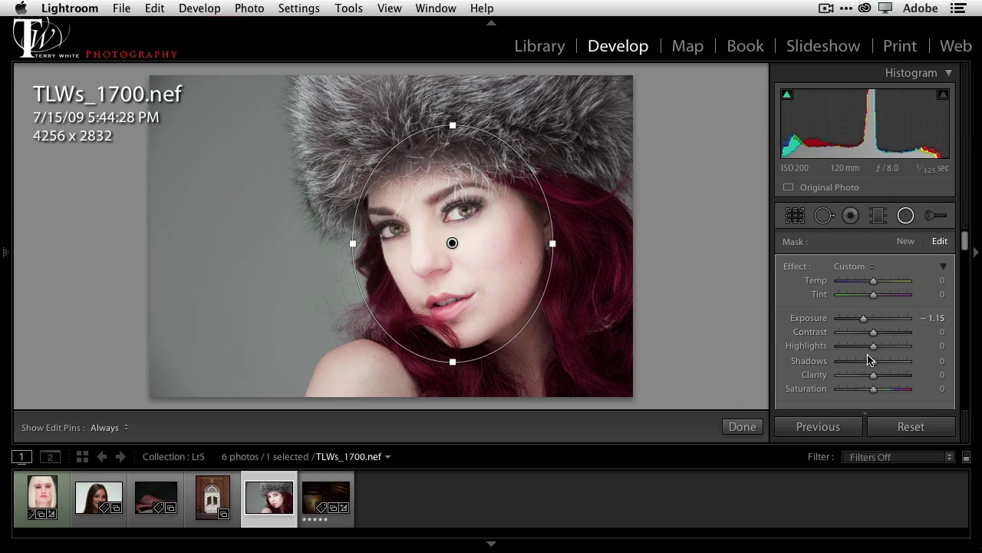
# Step: Invert the radial filter's mask so it affects the face and set its Exposure to 0.60
pyautogui.scroll(-5, 860, 367)
pyautogui.scroll(-1, 869, 360)
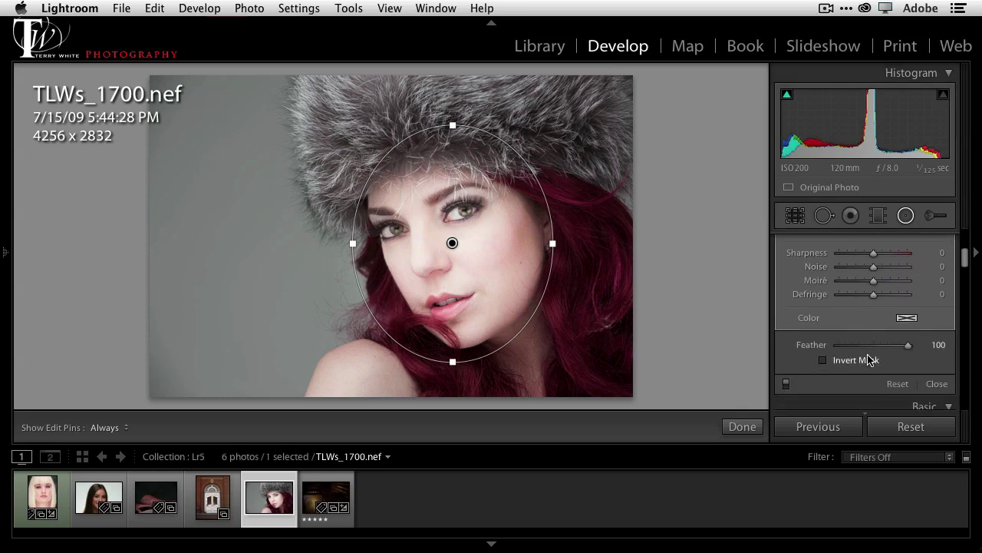
pyautogui.click(822, 360)
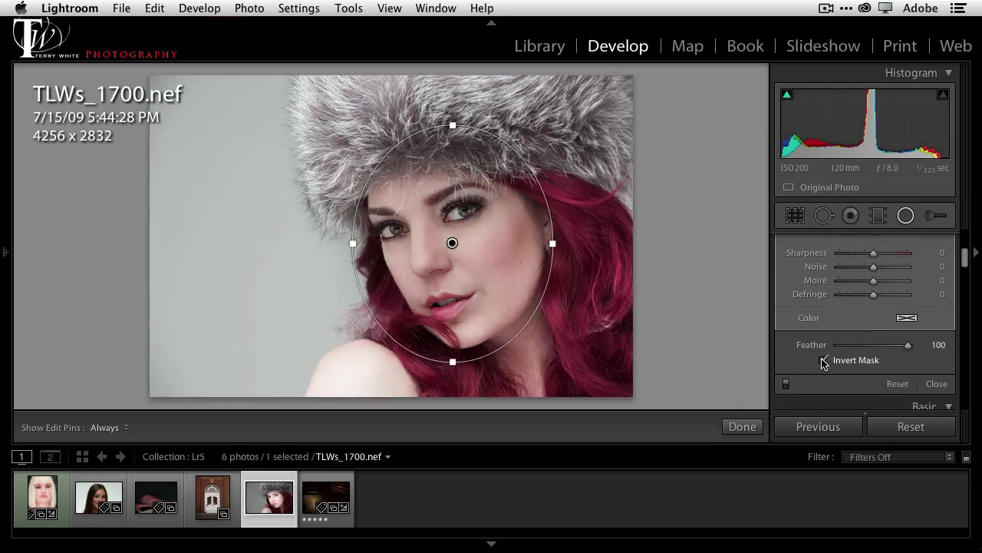
pyautogui.scroll(4, 859, 314)
pyautogui.scroll(3, 858, 313)
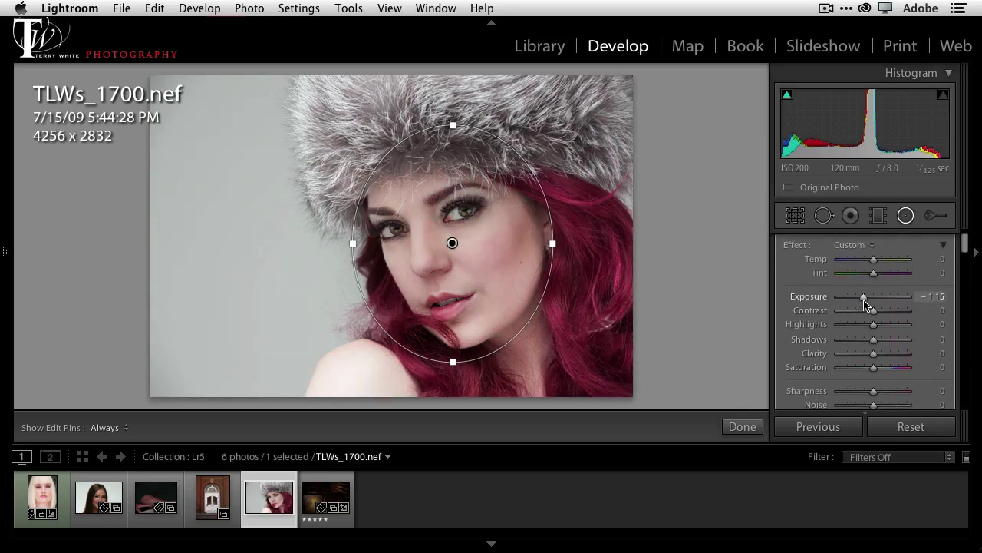
pyautogui.moveTo(864, 297); pyautogui.dragTo(879, 302)
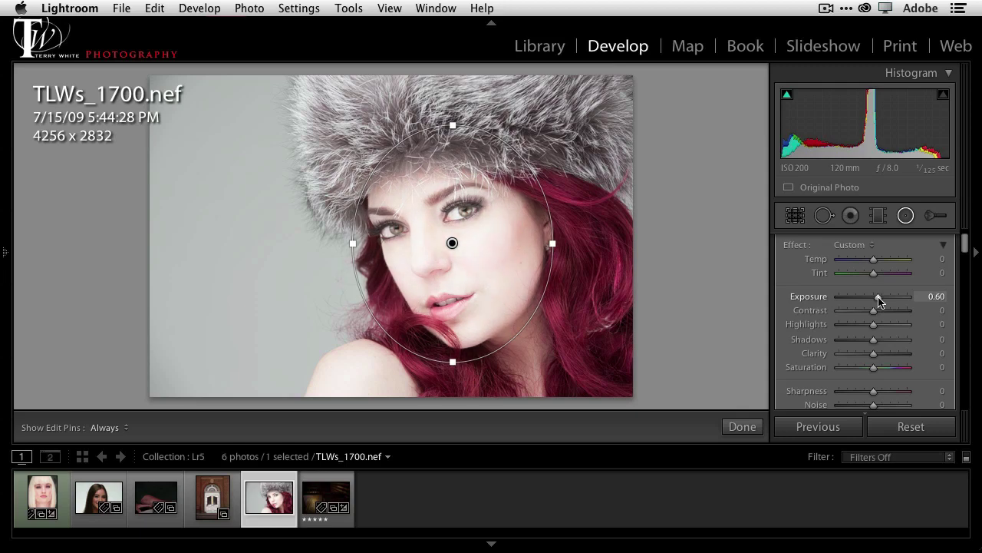
# Step: Turn off the mask inversion on the face's radial filter and set its Exposure to −0.78 to darken the surroundings
pyautogui.scroll(-6, 851, 324)
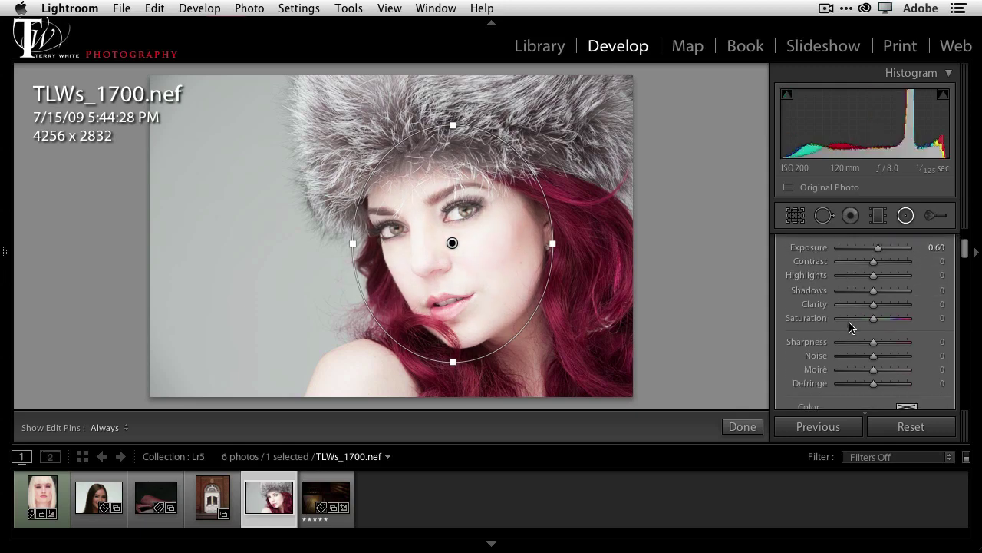
pyautogui.click(823, 355)
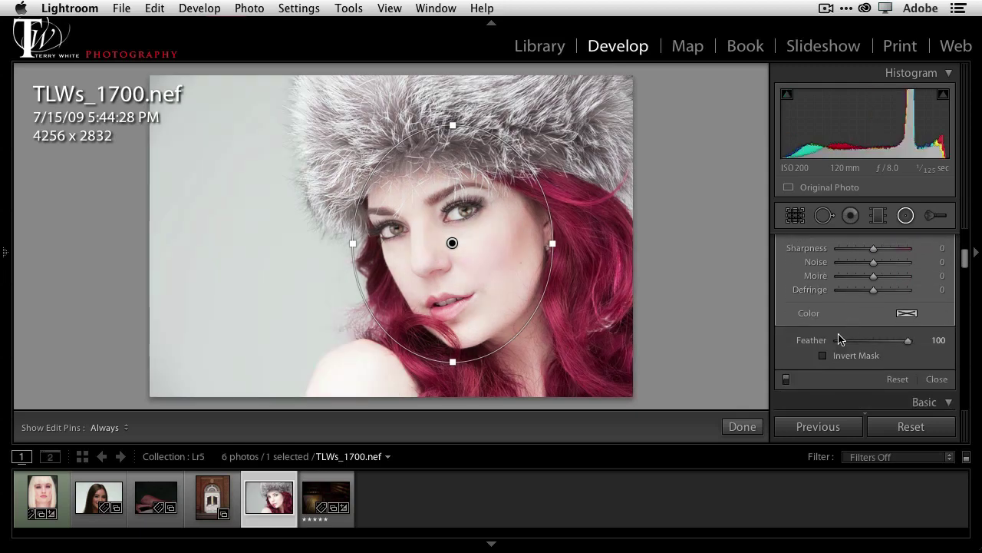
pyautogui.scroll(5, 866, 288)
pyautogui.scroll(2, 866, 297)
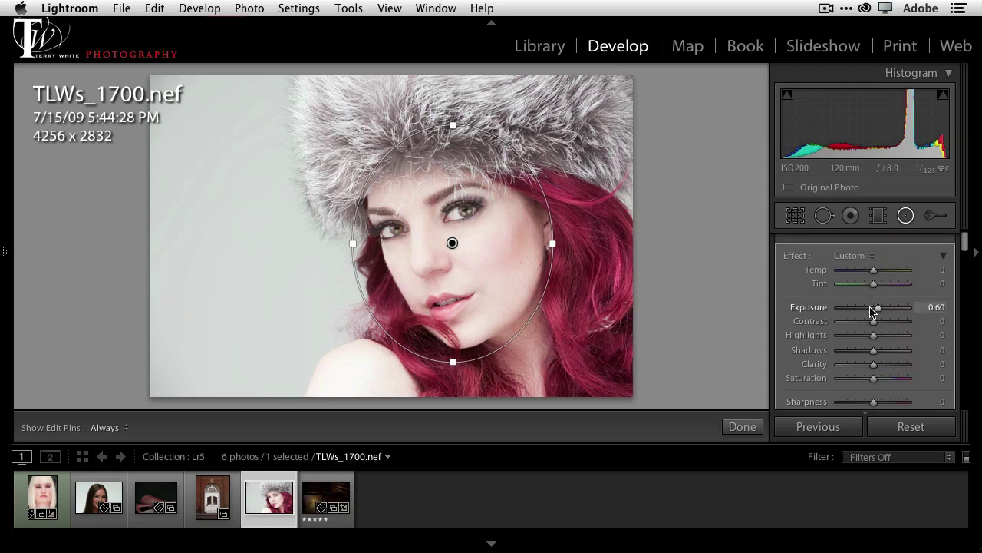
pyautogui.moveTo(879, 311); pyautogui.dragTo(865, 310)
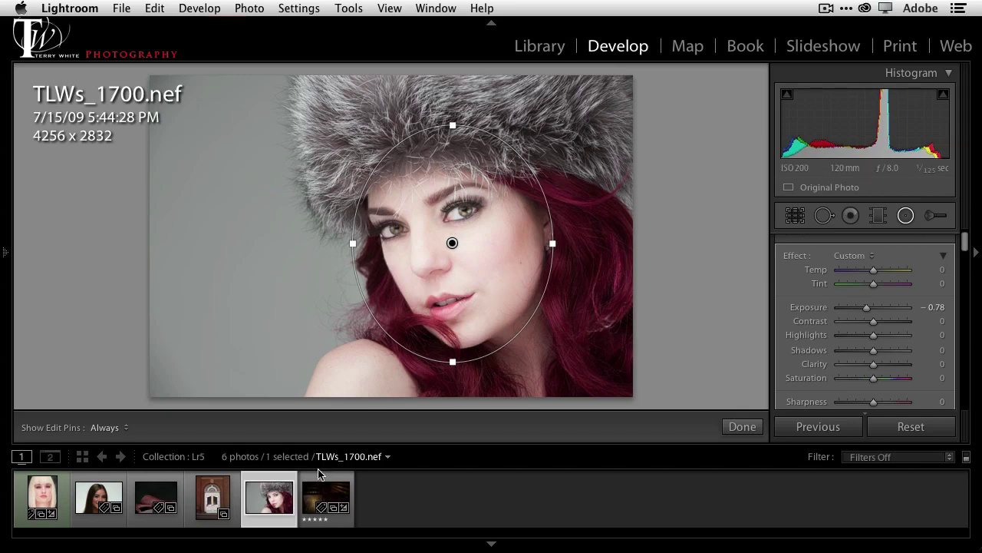
# Step: Brighten the back railing and wall in _TLW1965.dng with a wide radial filter, mask inverted and Exposure set to 2.75
pyautogui.click(326, 497)
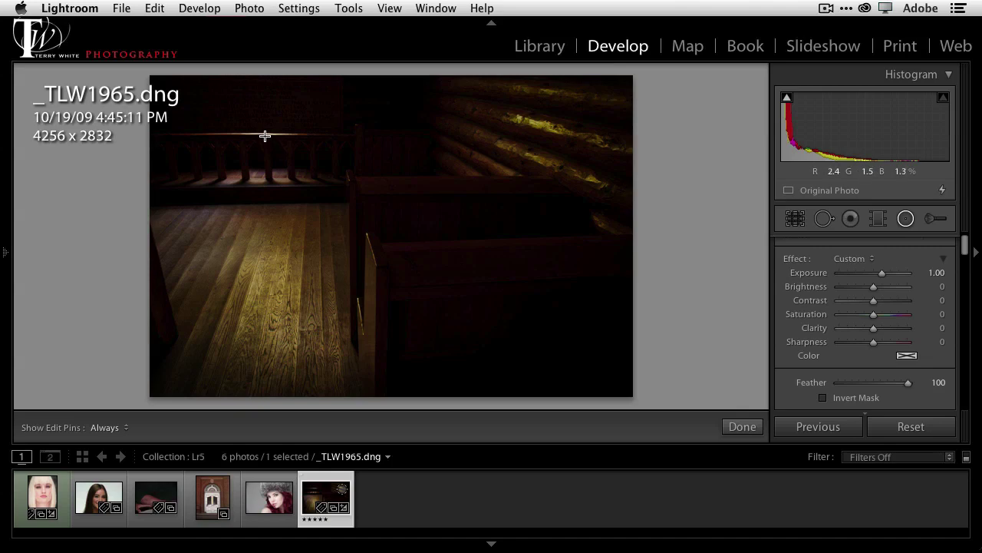
pyautogui.moveTo(265, 136); pyautogui.dragTo(341, 72)
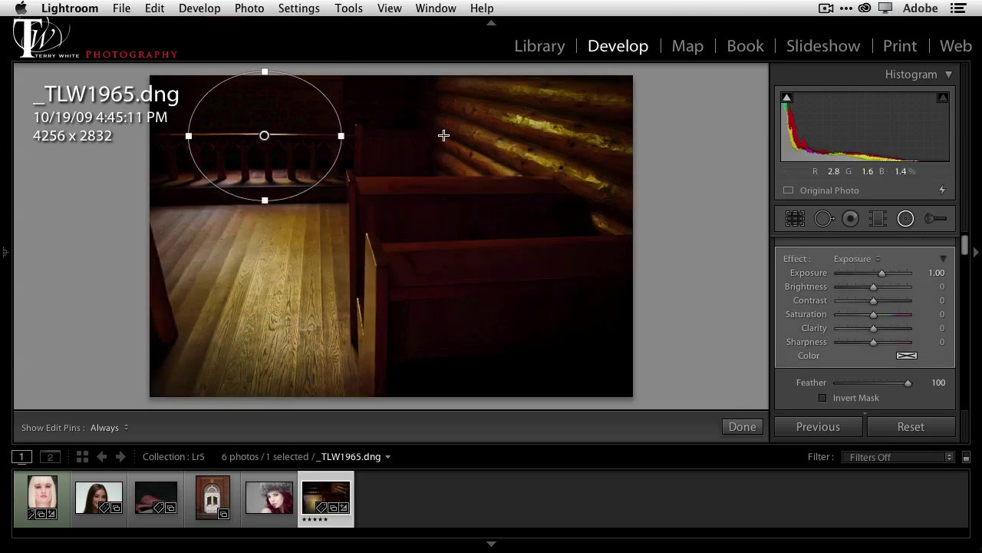
pyautogui.click(824, 398)
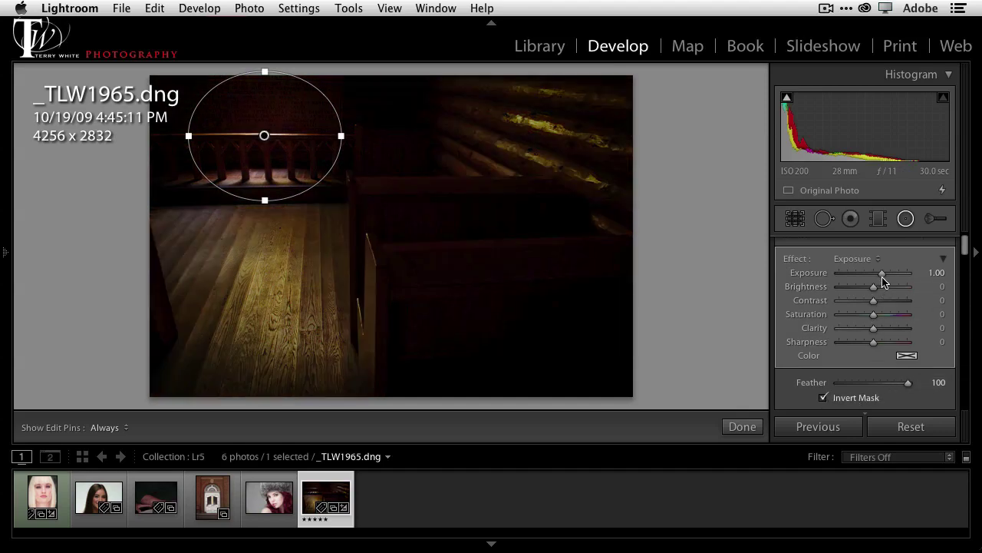
pyautogui.moveTo(882, 274); pyautogui.dragTo(900, 275)
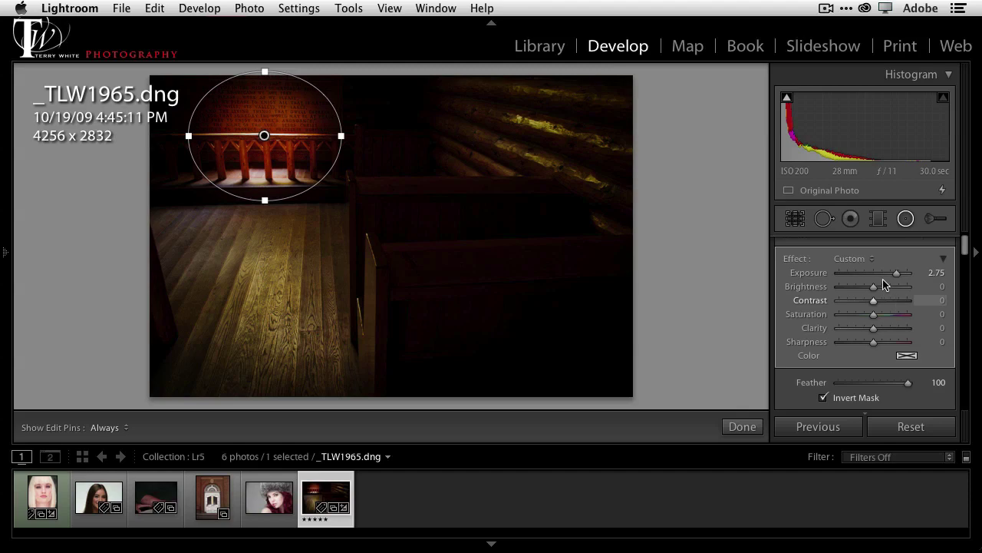
pyautogui.moveTo(341, 135); pyautogui.dragTo(299, 128)
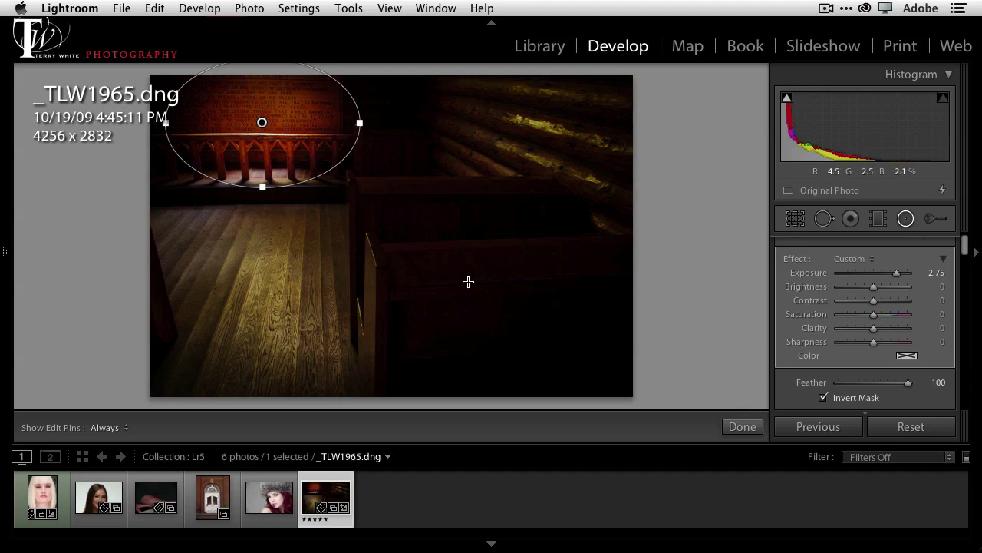
# Step: Add a second radial filter on the dark front pew, invert its mask and set its Exposure to 2.71
pyautogui.moveTo(449, 270); pyautogui.dragTo(521, 347)
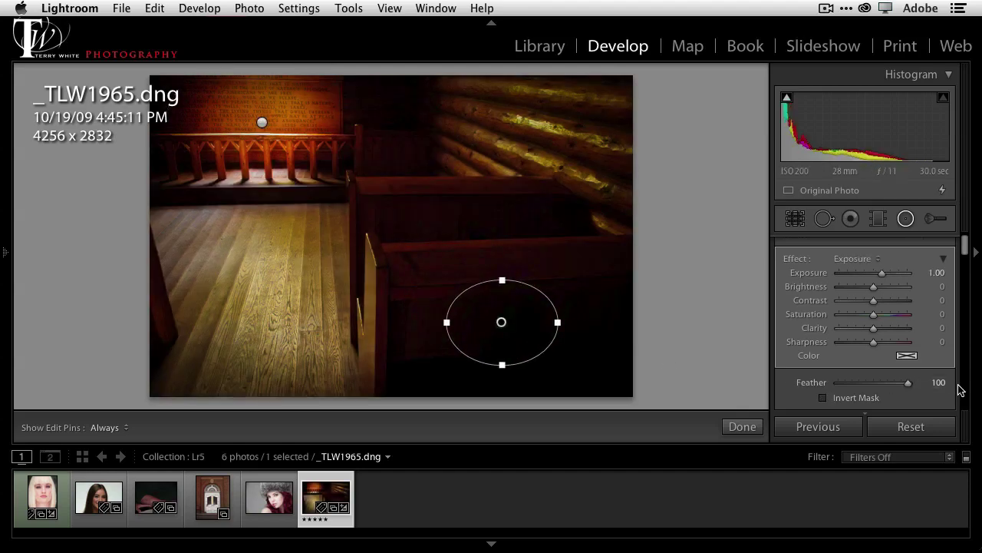
pyautogui.click(824, 397)
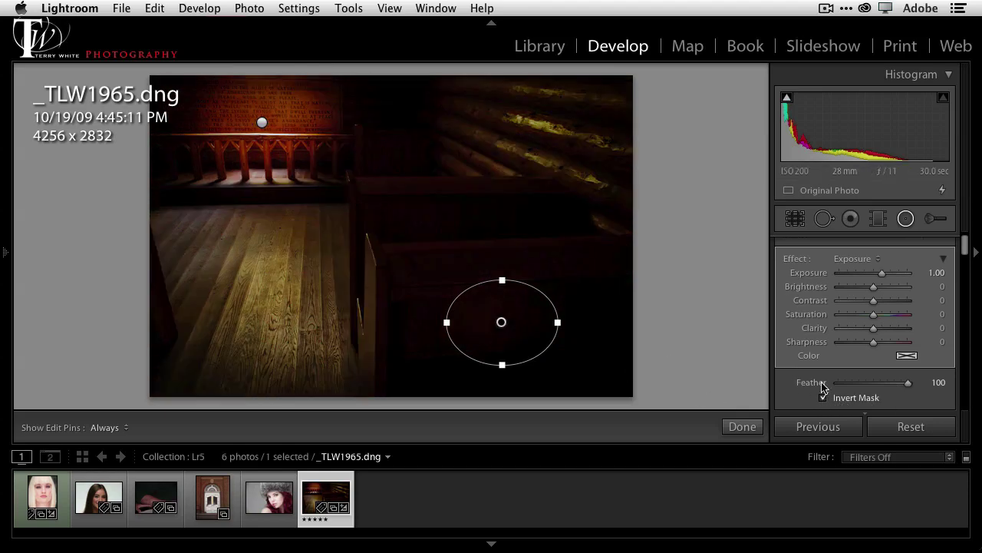
pyautogui.moveTo(881, 278)
pyautogui.mouseDown()
pyautogui.moveTo(853, 277)
pyautogui.moveTo(908, 278)
pyautogui.moveTo(895, 276)
pyautogui.mouseUp()
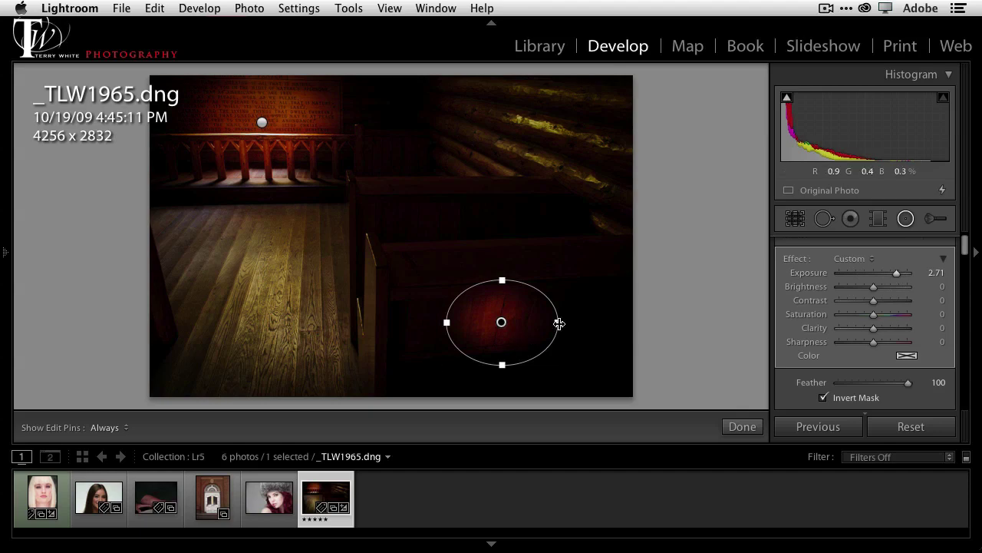
# Step: Stretch the pew's radial filter wider and taller and reposition it over the lower part of the front pew
pyautogui.moveTo(558, 323); pyautogui.dragTo(619, 323)
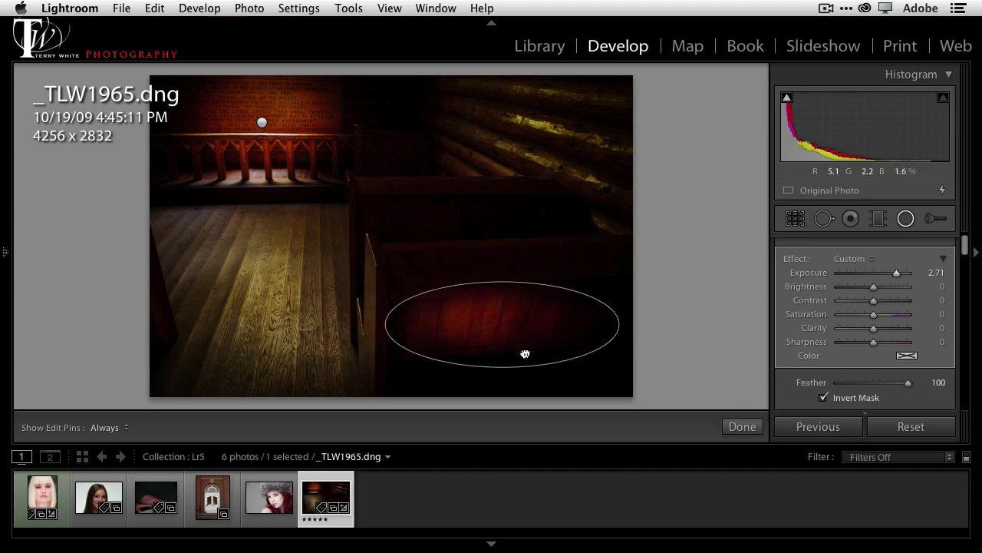
pyautogui.moveTo(526, 351); pyautogui.dragTo(525, 373)
pyautogui.moveTo(502, 307); pyautogui.dragTo(501, 274)
pyautogui.moveTo(548, 345); pyautogui.dragTo(560, 346)
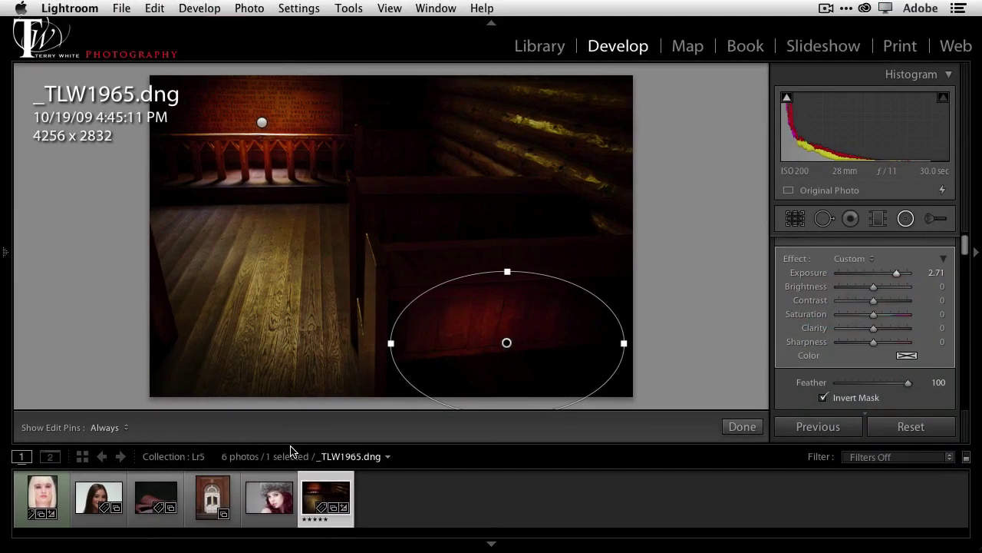
# Step: Show the Video Demo collection in the Library grid and select its second photo, the studio shoot
pyautogui.press('g')
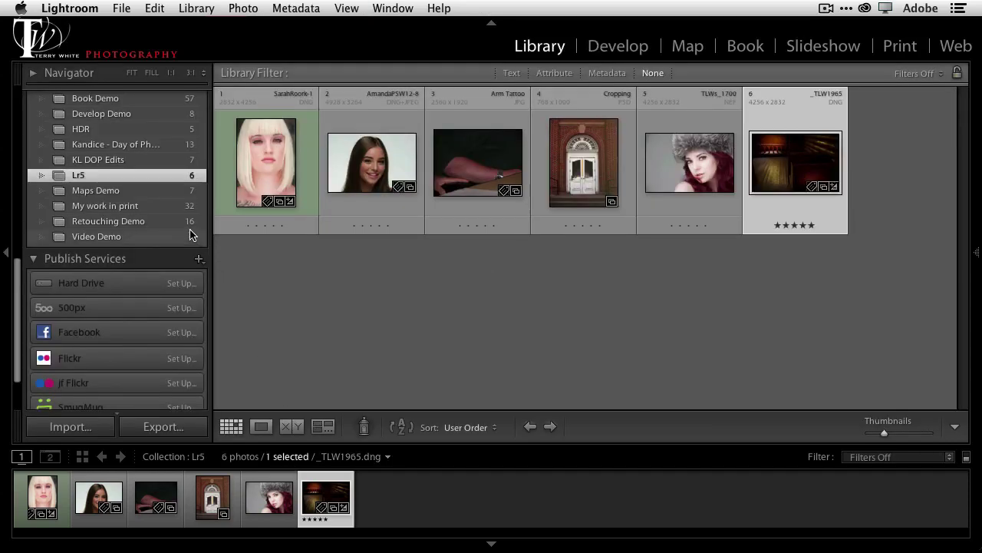
pyautogui.click(127, 237)
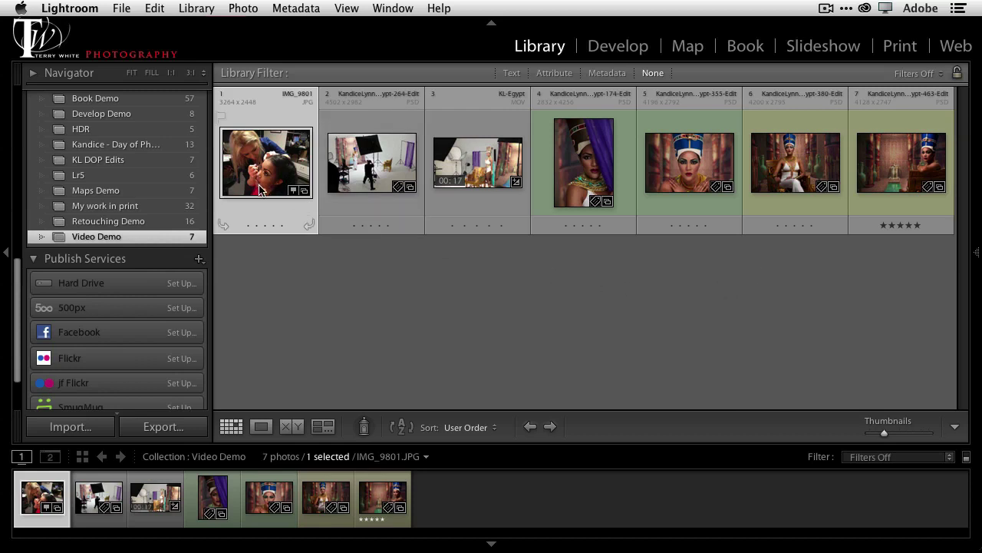
pyautogui.click(376, 176)
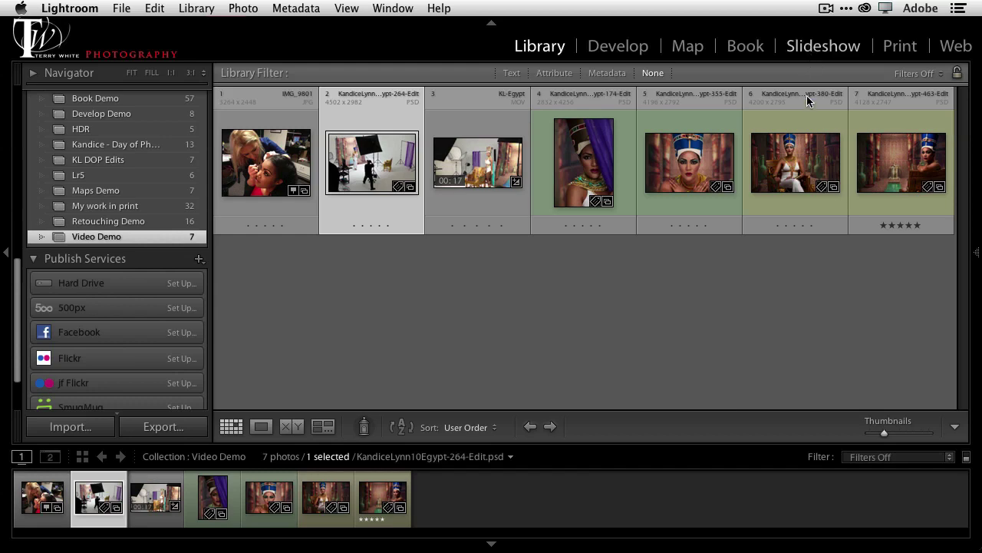
# Step: Play the Video Demo collection as a slideshow starting from its first photo, IMG_9801.JPG
pyautogui.click(814, 54)
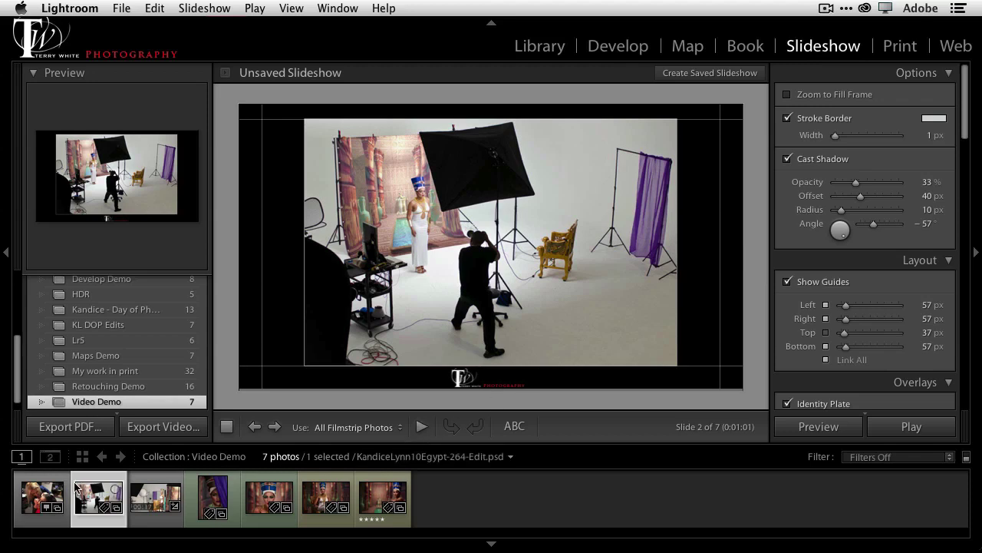
pyautogui.click(34, 497)
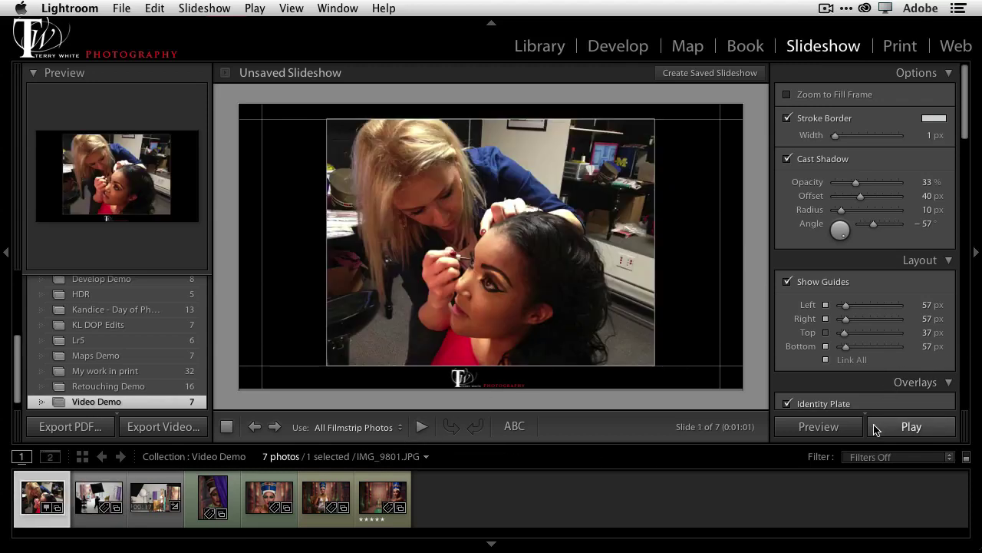
pyautogui.click(894, 428)
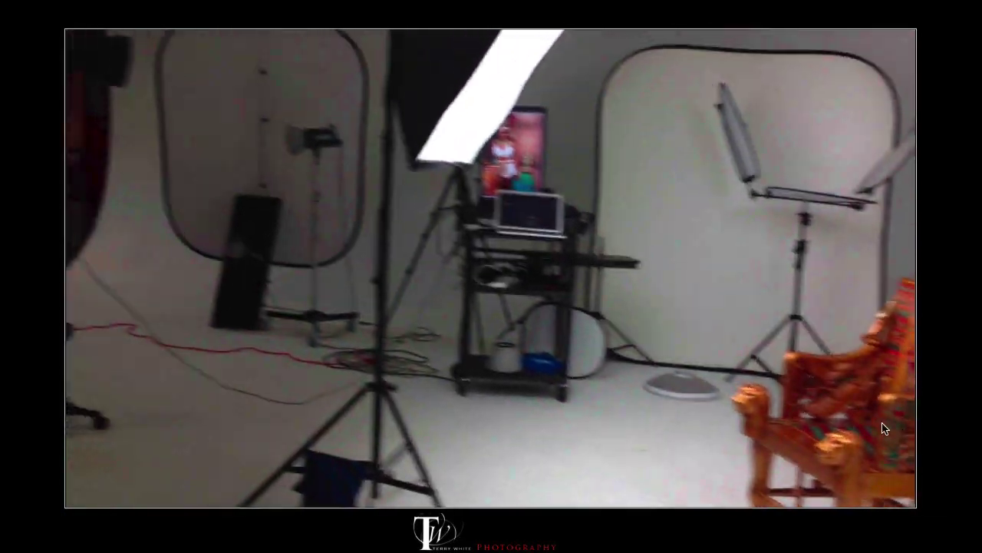
pyautogui.press('XF86AudioMute')
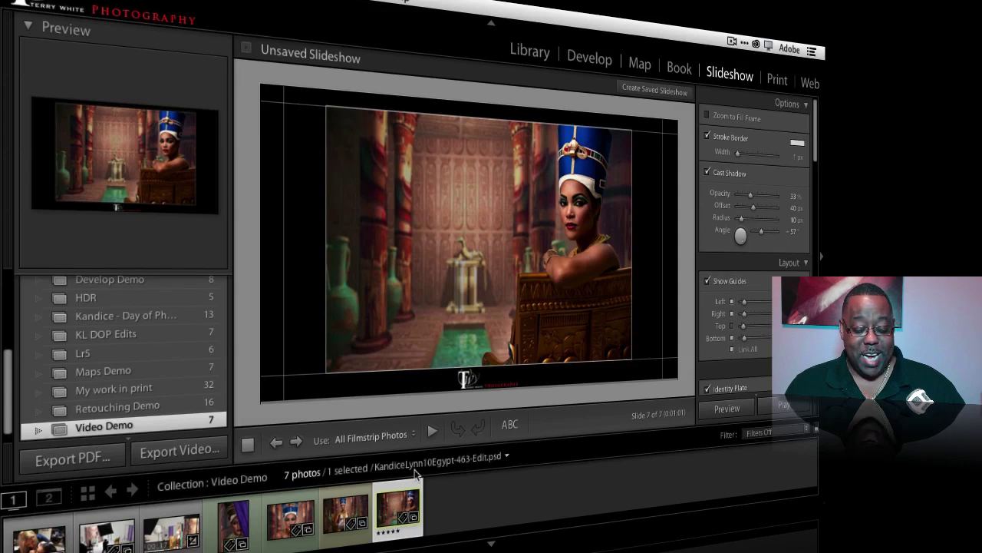
# Step: Return to the Library grid and show the AmandaPSW12 folder stored on the Server volume
pyautogui.press('g')
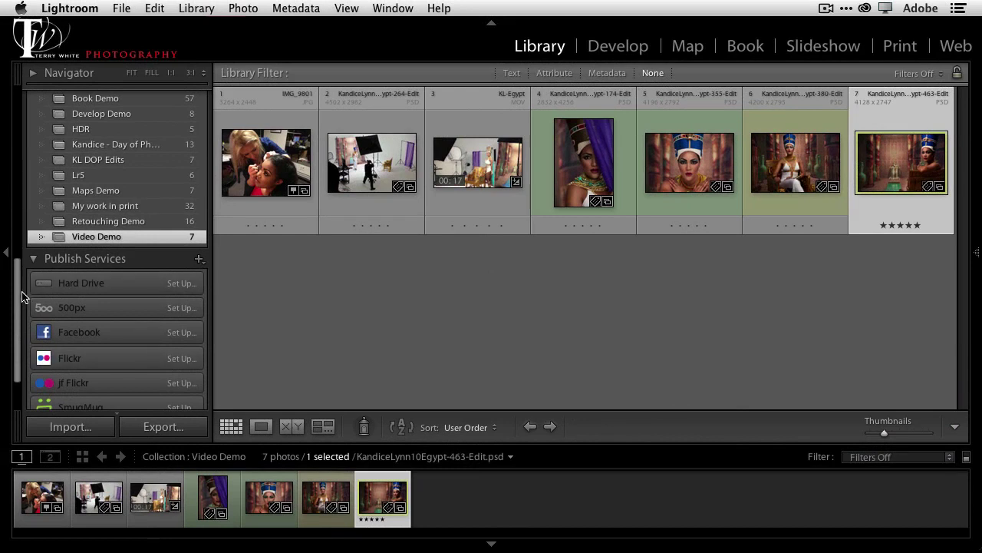
pyautogui.moveTo(20, 297); pyautogui.dragTo(18, 244)
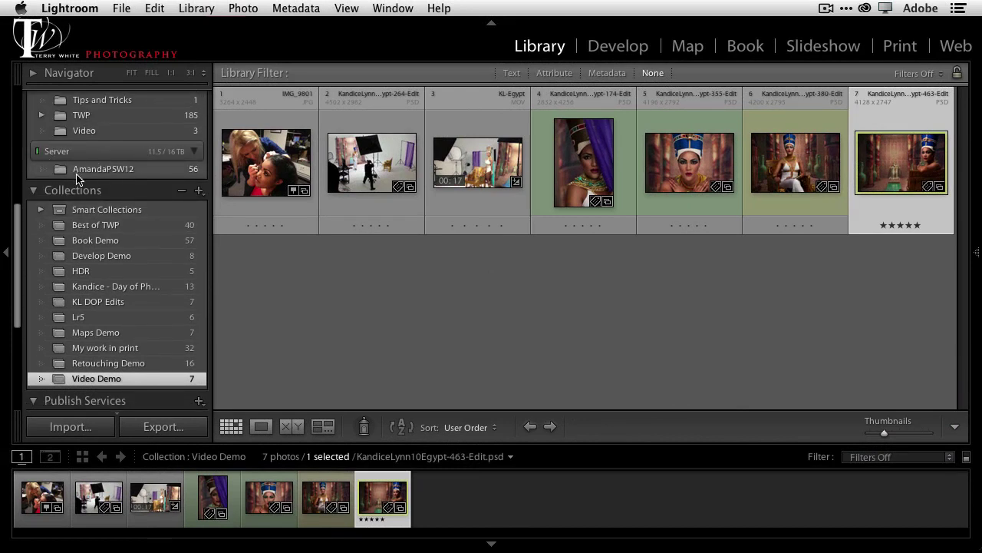
pyautogui.click(89, 170)
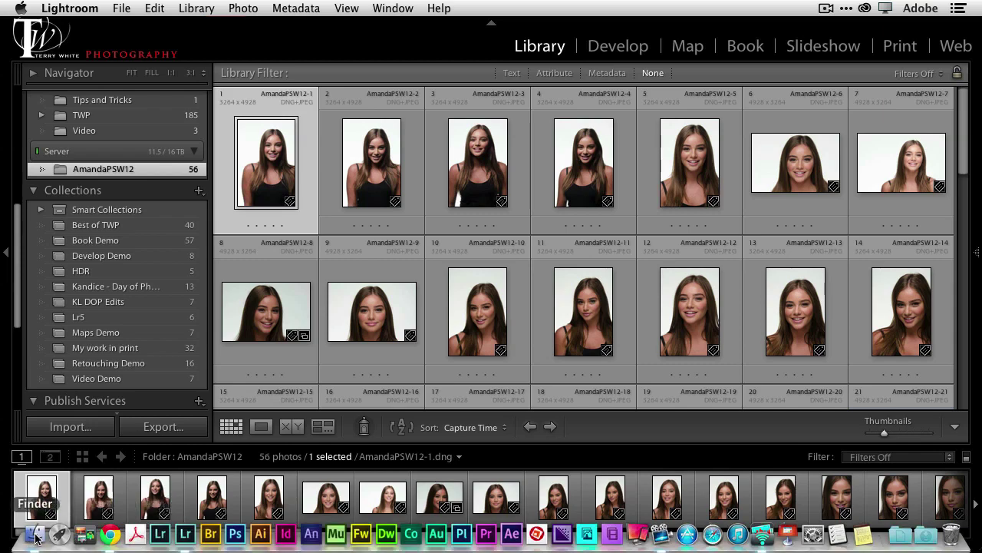
# Step: Switch to Finder, eject the Server volume and return to Lightroom
pyautogui.click(34, 542)
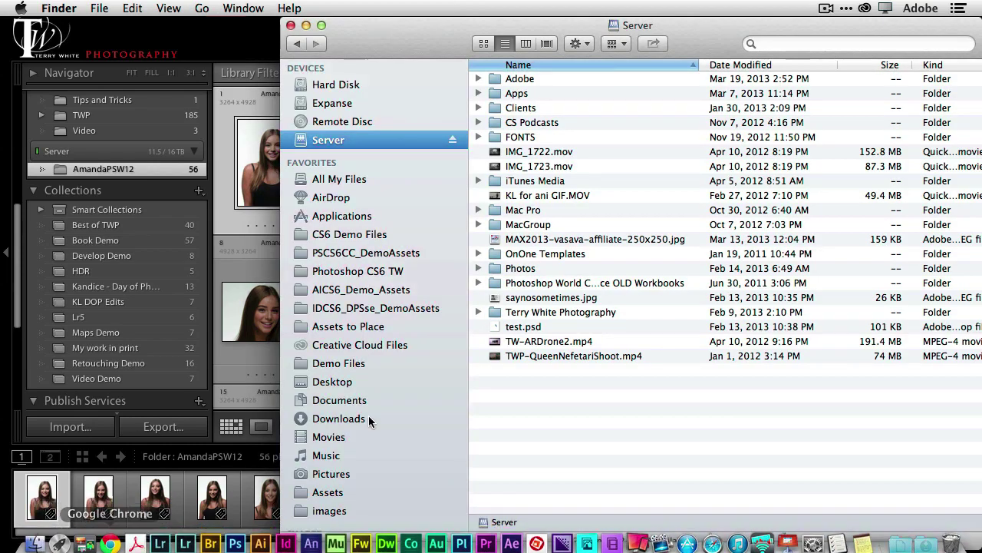
pyautogui.click(452, 142)
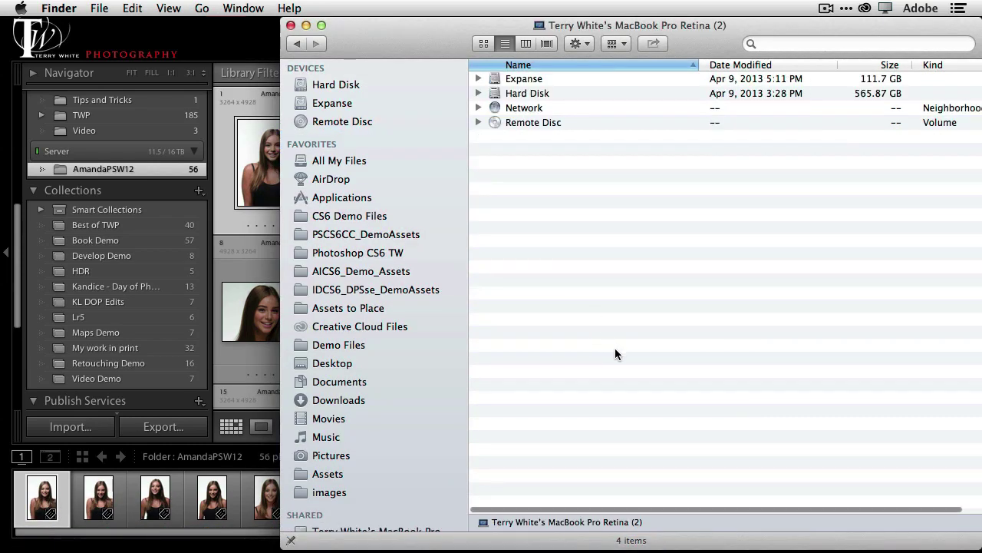
pyautogui.click(200, 40)
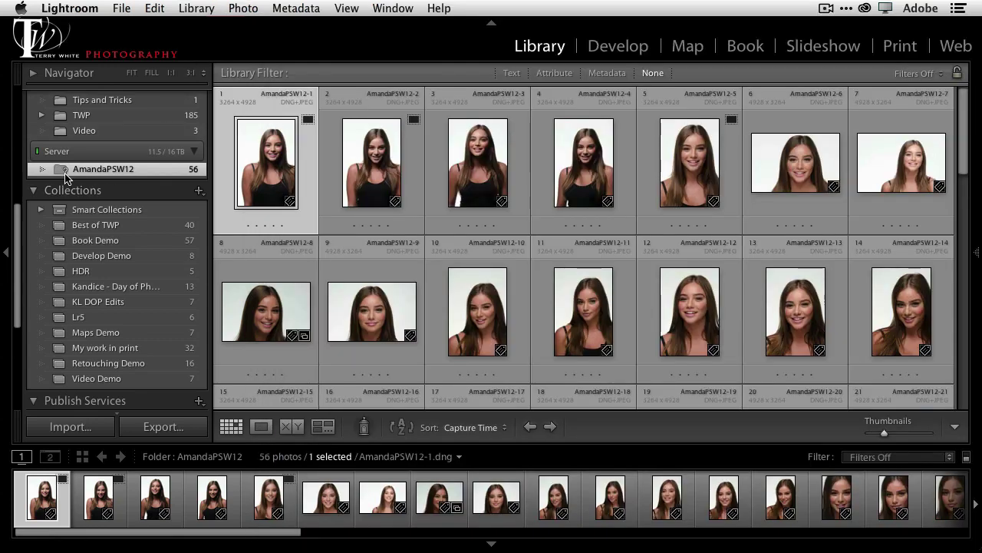
# Step: Check the badges on the AmandaPSW12 folder and its thumbnails, selecting the third, sixth and ninth photos
pyautogui.press('alt')
pyautogui.moveTo(66, 178)
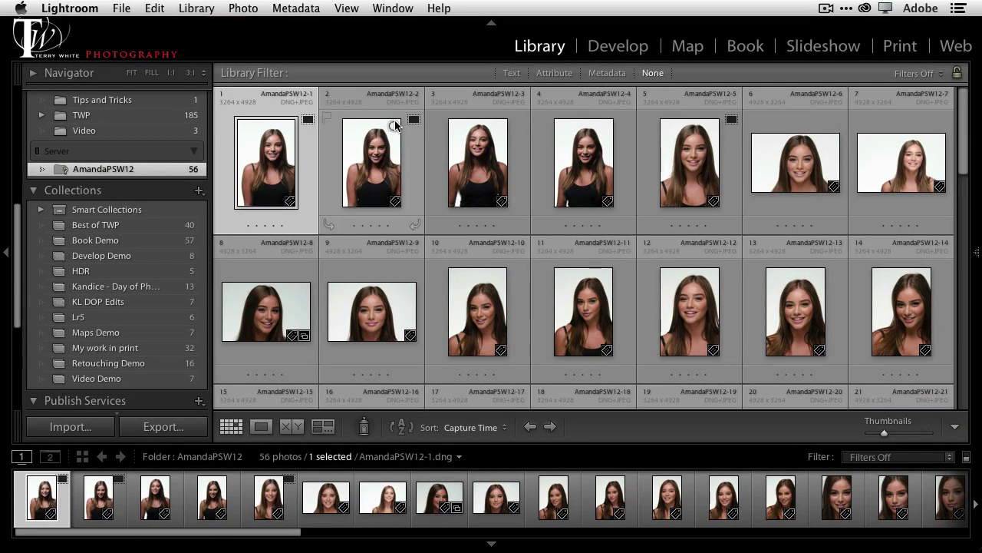
pyautogui.click(516, 133)
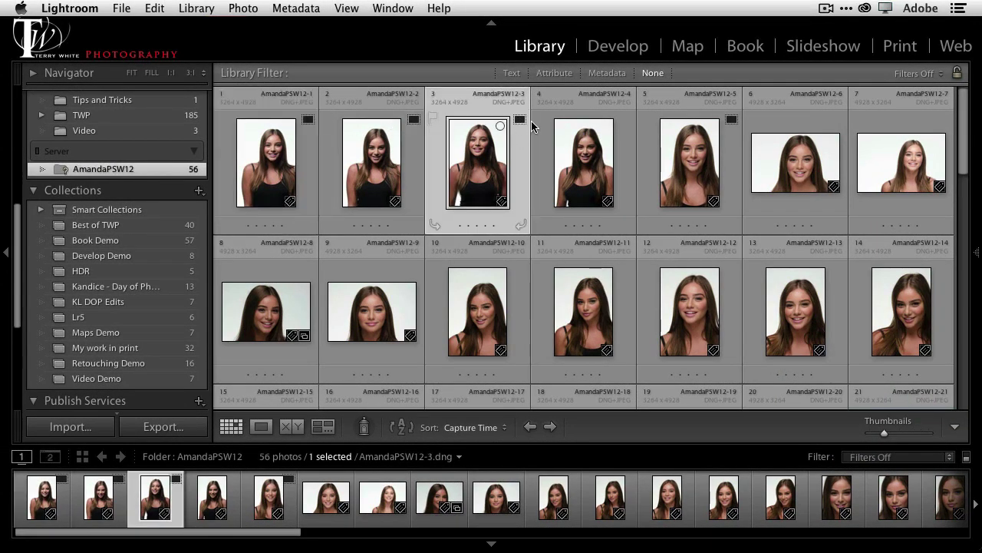
pyautogui.click(835, 127)
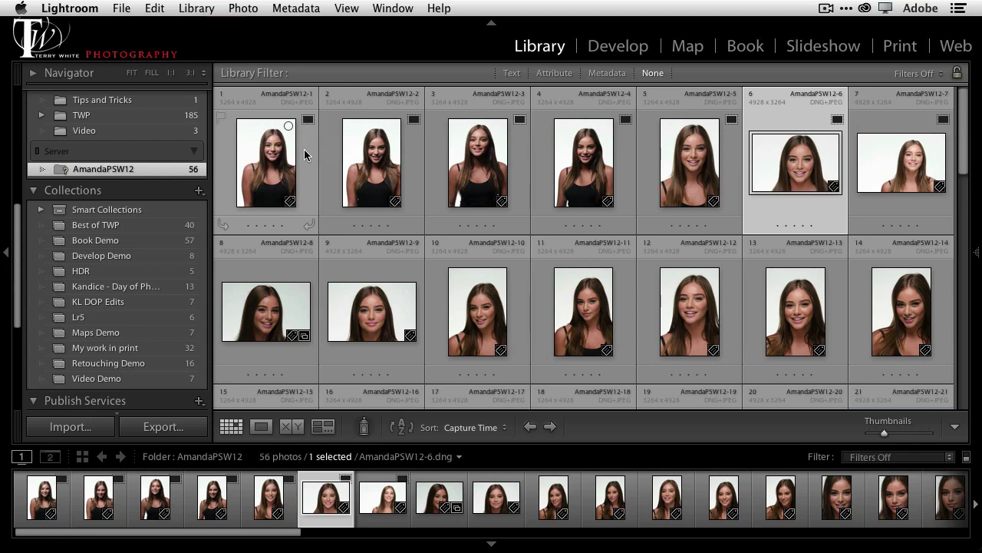
pyautogui.click(349, 307)
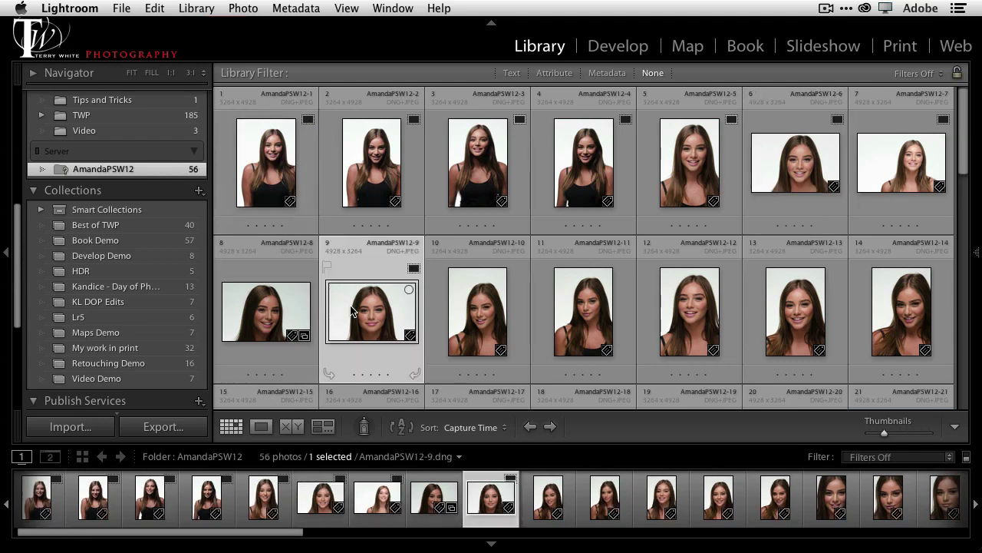
# Step: Inspect AmandaPSW12-9.dng at 1:1, return it to the fitted view and open it in the Develop module
pyautogui.doubleClick(352, 309)
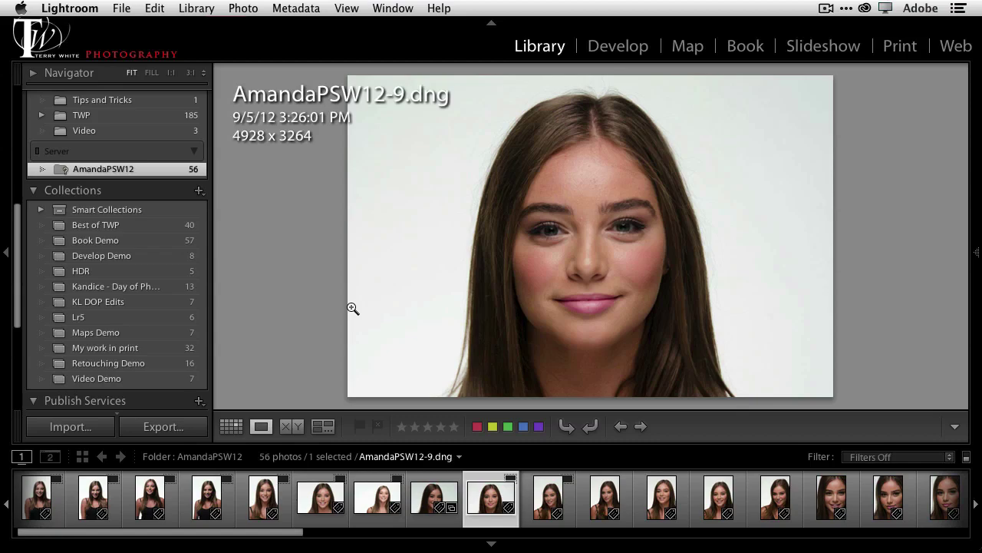
pyautogui.click(602, 234)
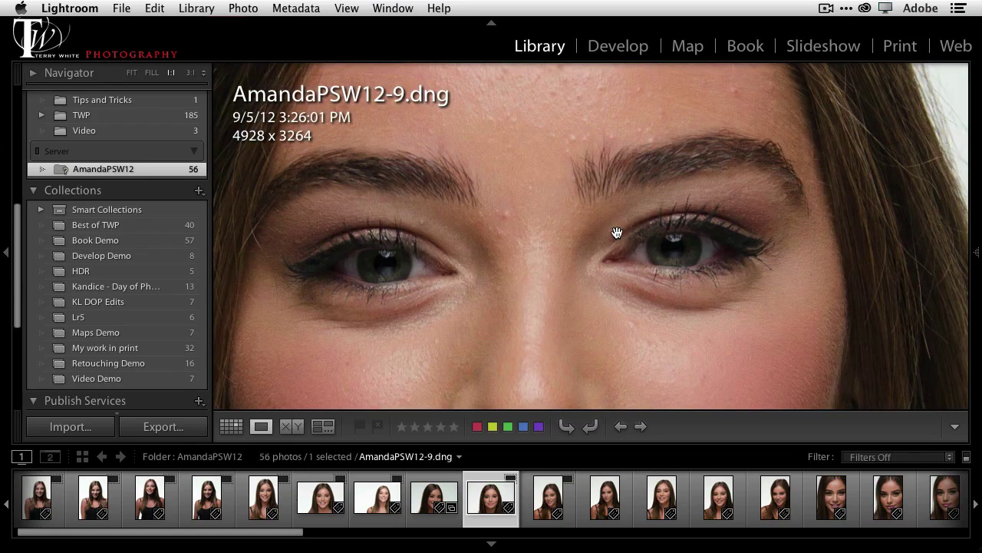
pyautogui.click(539, 228)
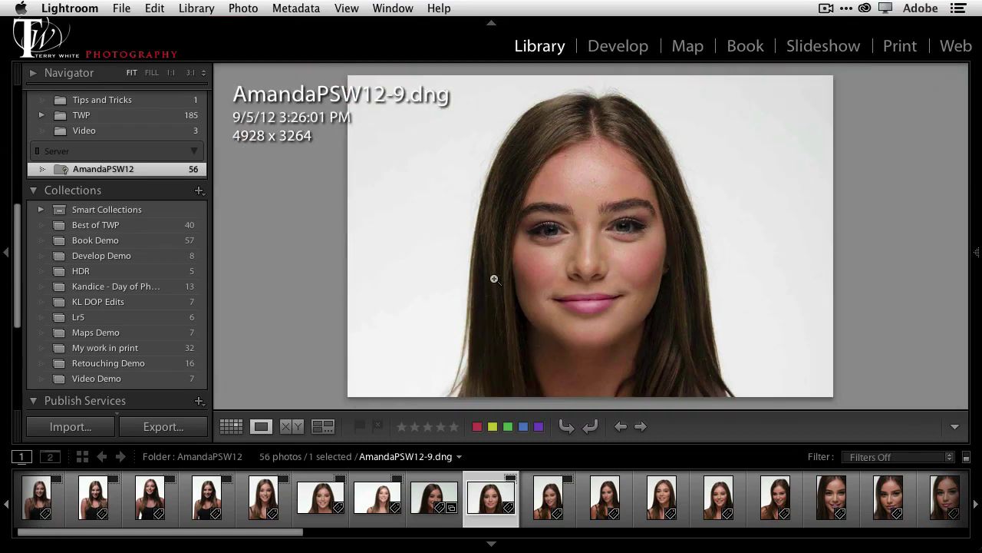
pyautogui.press('d')
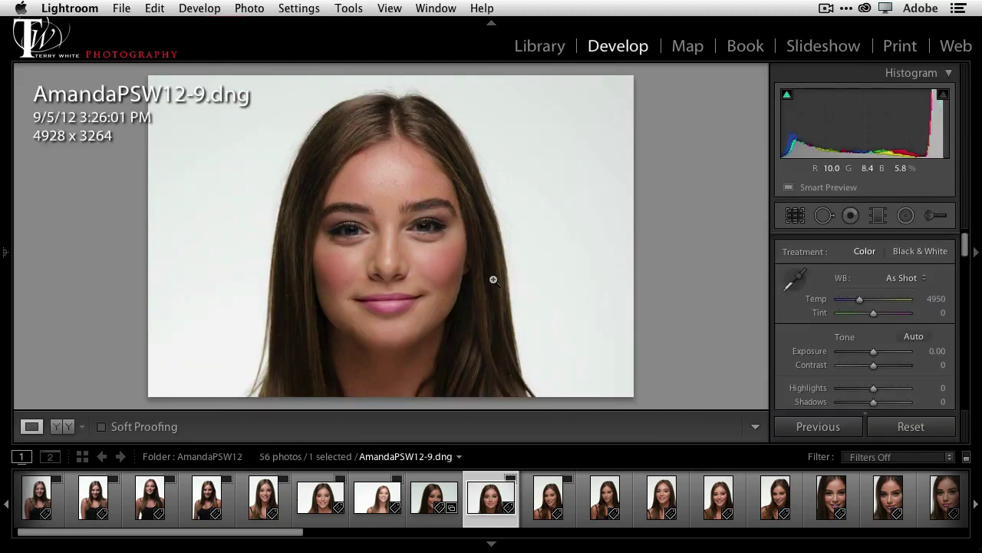
# Step: Zoom in on the forehead and heal the blemish near the hairline with a small healing spot, moving its sample source to clean skin just below
pyautogui.click(395, 180)
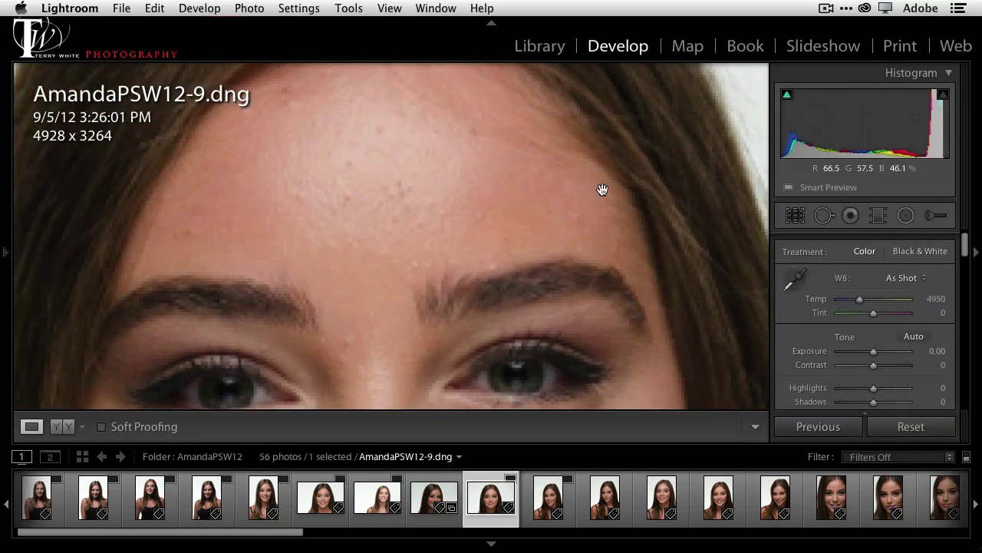
pyautogui.click(823, 215)
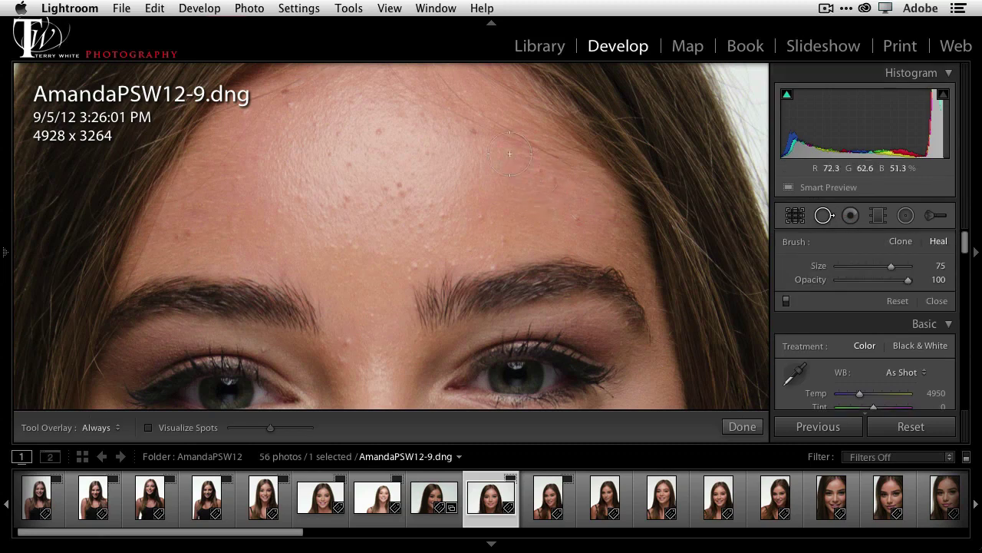
pyautogui.scroll(-10, 476, 142)
pyautogui.click(473, 129)
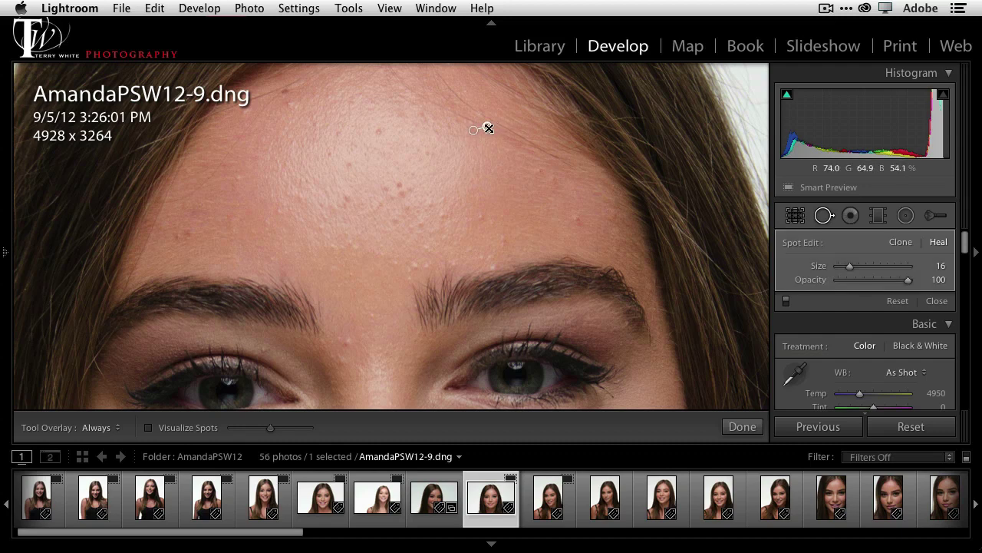
pyautogui.scroll(8, 489, 126)
pyautogui.scroll(-5, 488, 127)
pyautogui.moveTo(487, 127); pyautogui.dragTo(478, 159)
# Step: Heal two more forehead blemishes with size 28 spots, reposition their sample sources on clean skin, and close Spot Removal in the fitted view
pyautogui.click(378, 132)
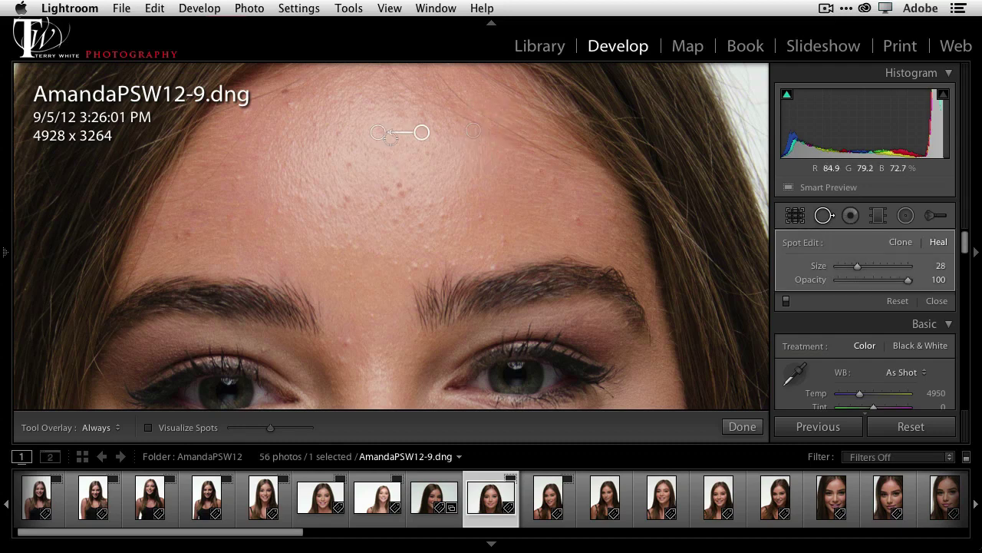
pyautogui.moveTo(422, 131); pyautogui.dragTo(421, 153)
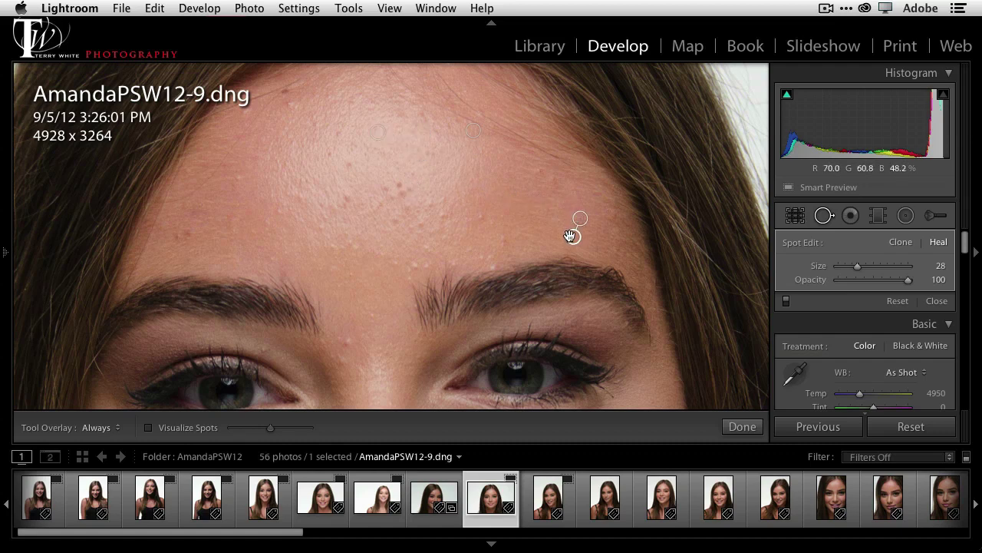
pyautogui.moveTo(573, 236); pyautogui.dragTo(529, 209)
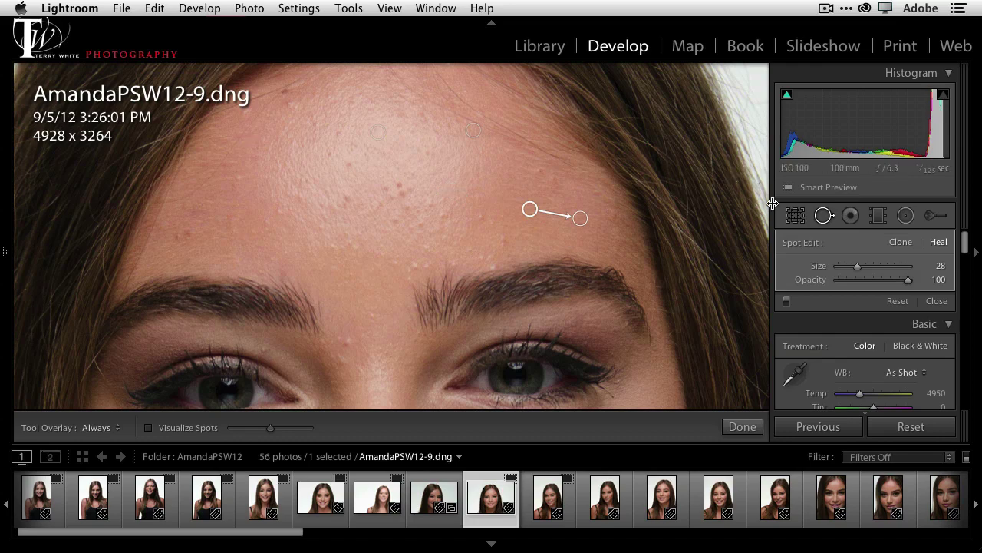
pyautogui.click(818, 216)
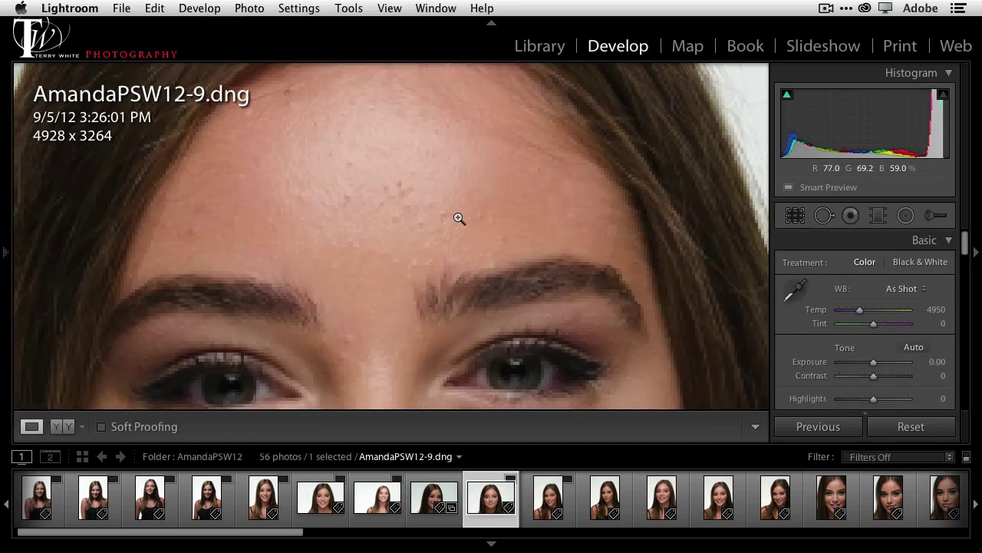
pyautogui.click(461, 217)
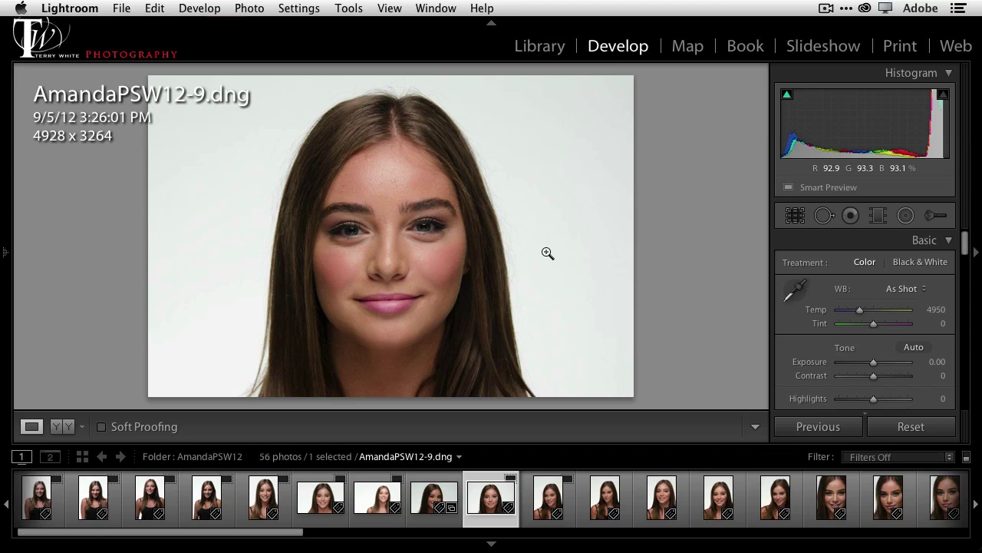
# Step: Show the Book Demo collection in the Library grid and look up the Build Smart Previews command without running it
pyautogui.press('g')
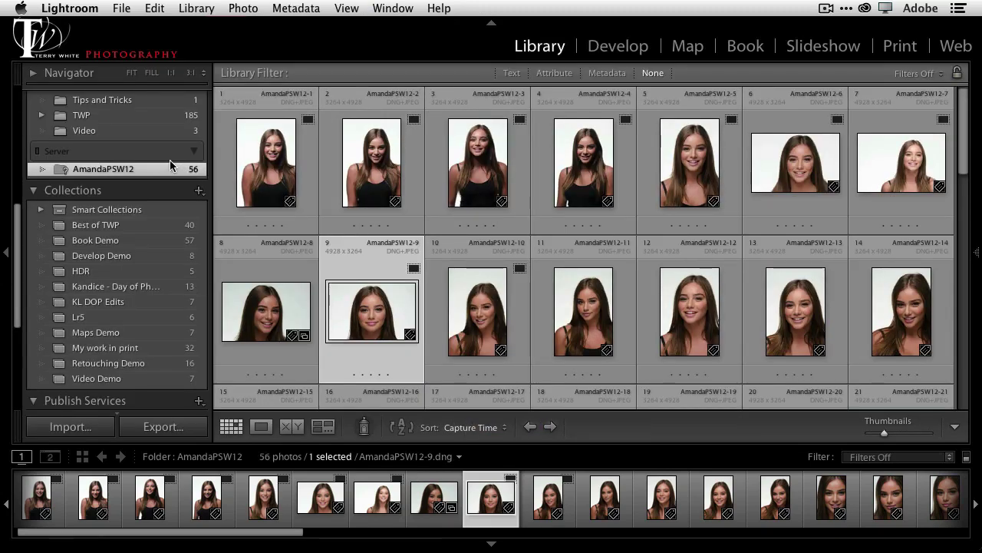
pyautogui.click(148, 243)
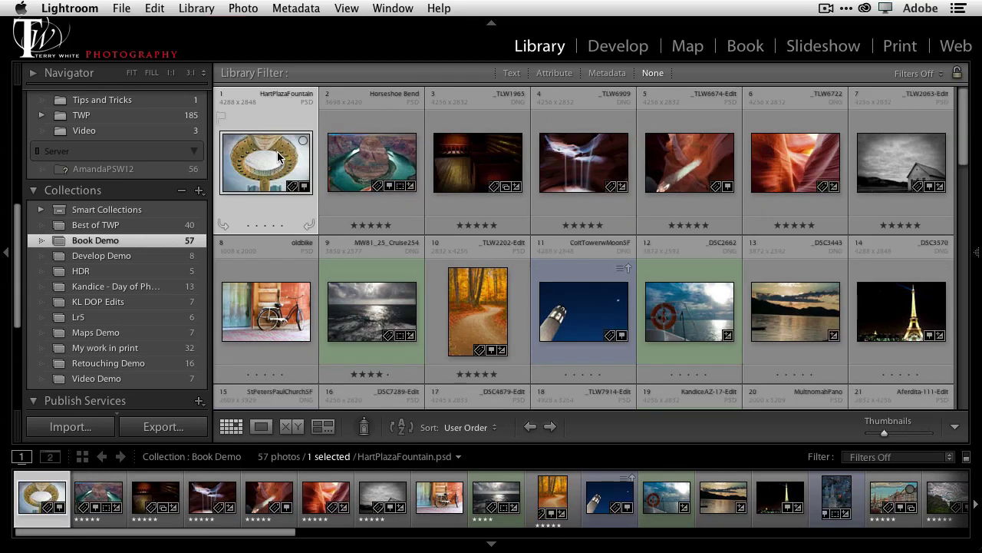
pyautogui.click(155, 9)
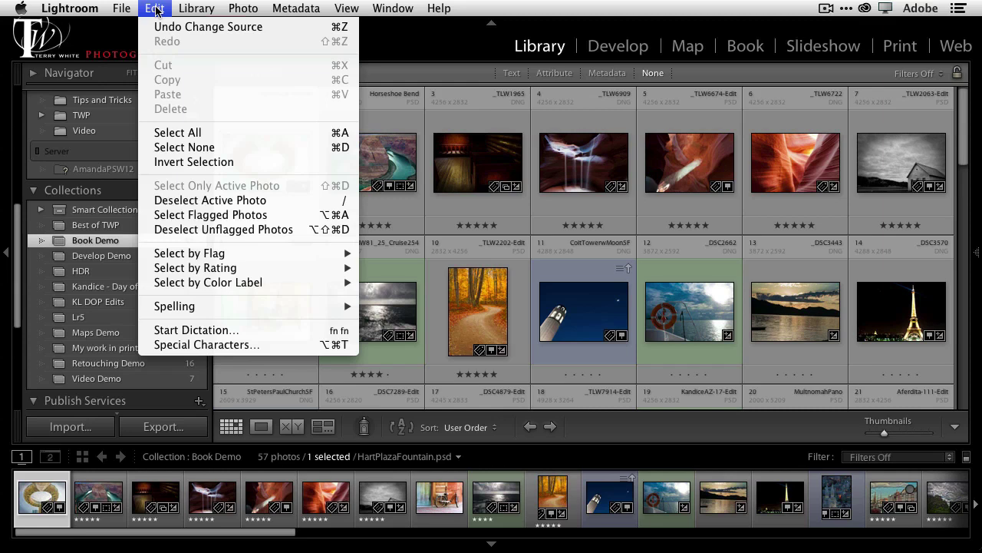
pyautogui.moveTo(189, 10)
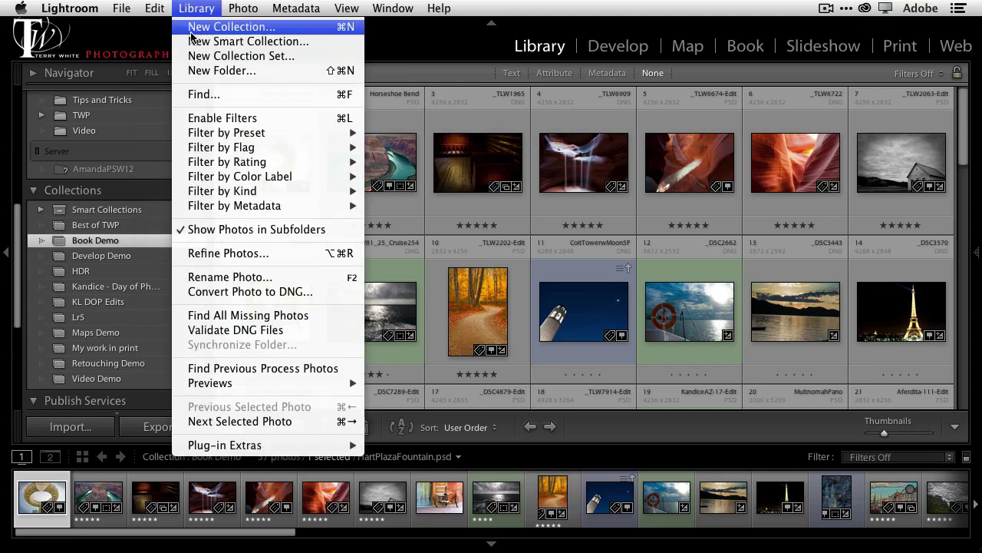
pyautogui.moveTo(259, 385)
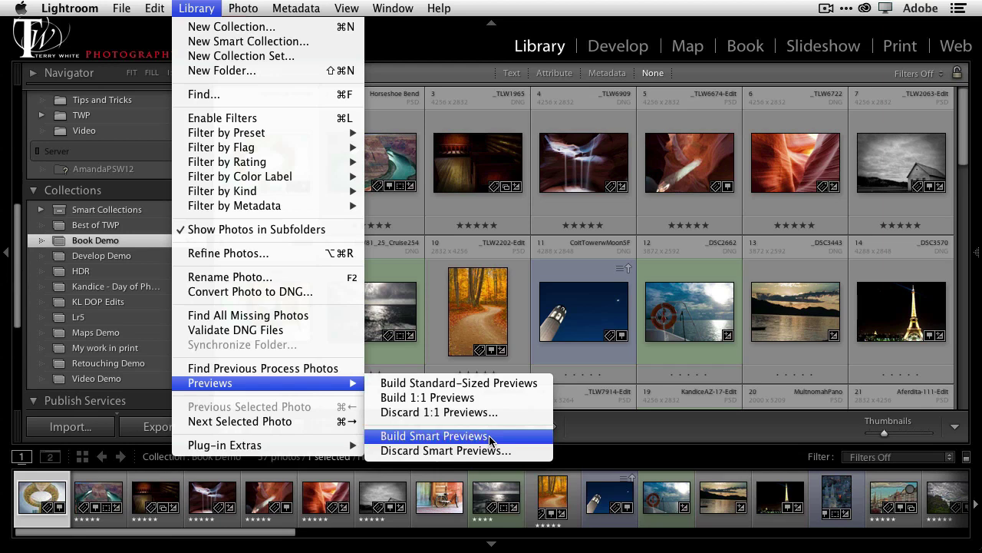
pyautogui.click(457, 62)
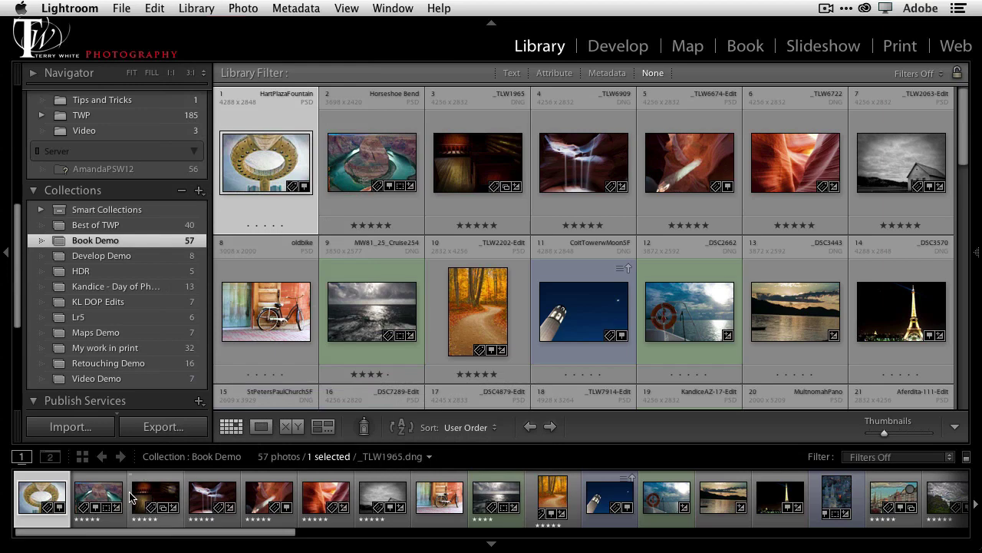
# Step: Open the photo import dialog, enable Build Smart Previews in its file handling options, and cancel the import
pyautogui.click(76, 427)
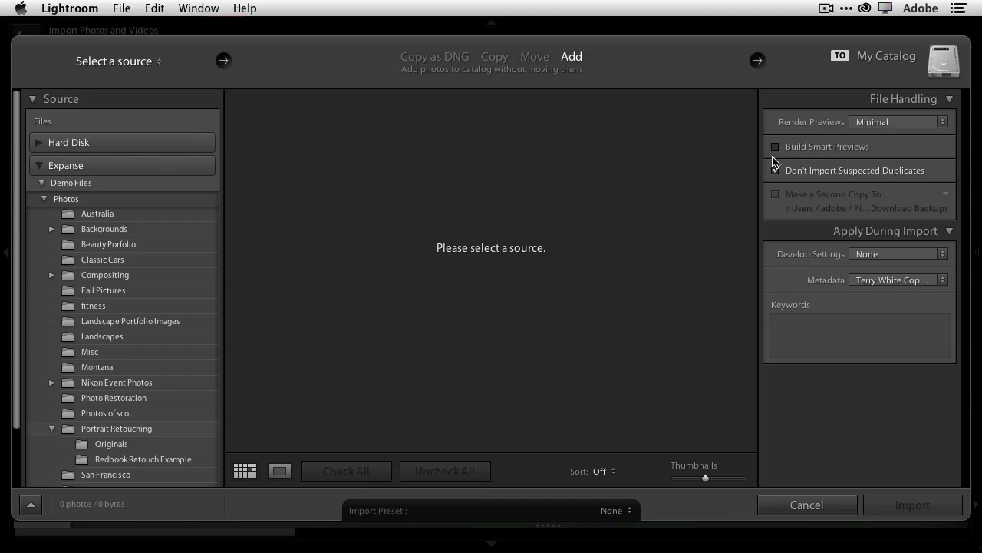
pyautogui.click(775, 147)
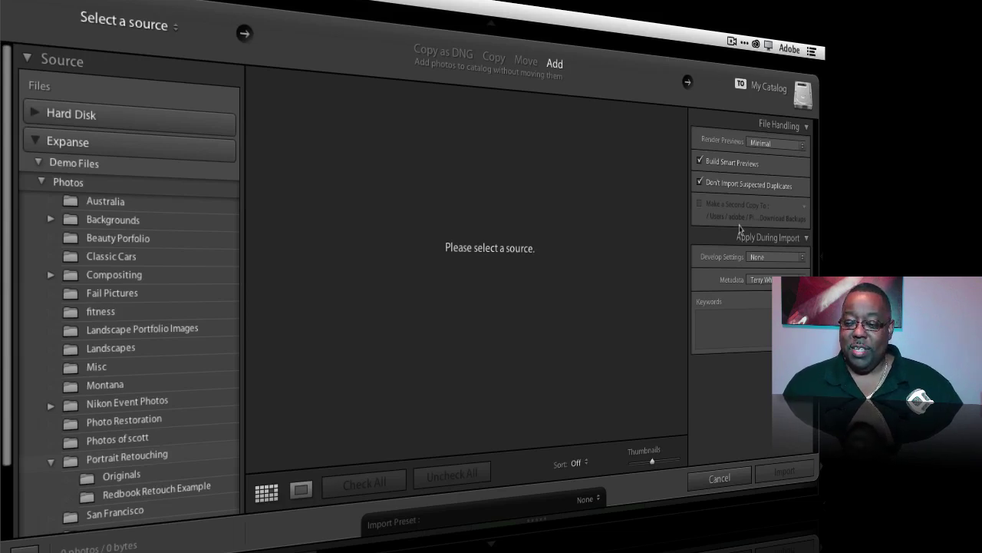
pyautogui.click(720, 479)
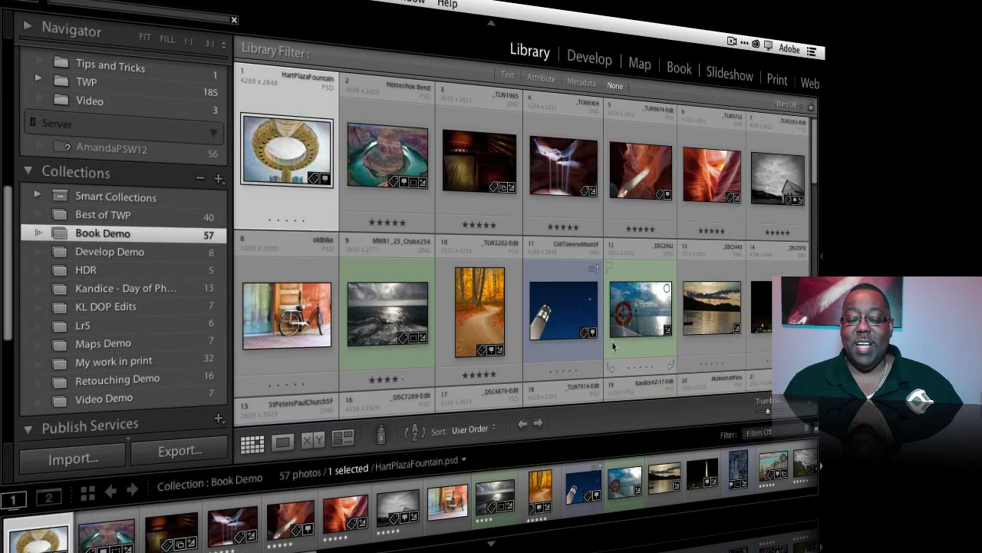